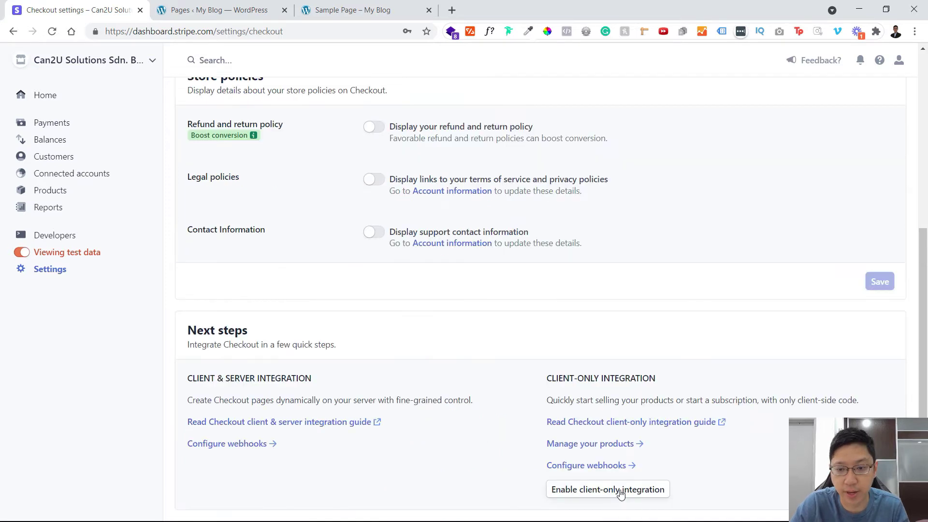
# Enable the client-only integration and allow Checkout to read product information
pyautogui.click(623, 490)
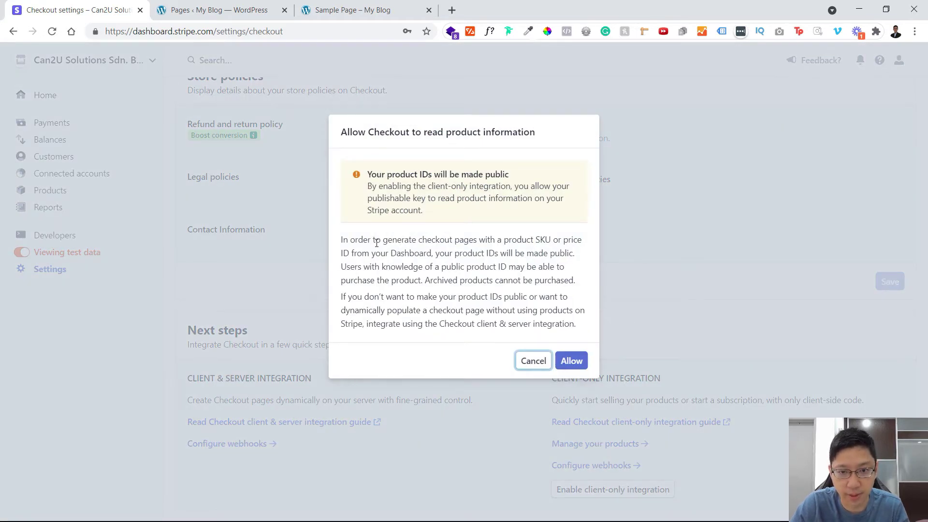
pyautogui.click(571, 361)
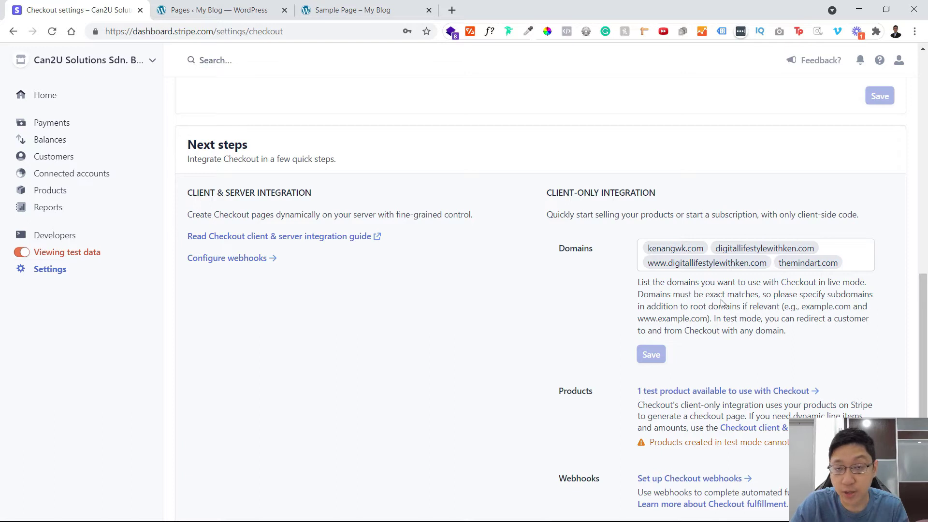
pyautogui.scroll(-1, 772, 355)
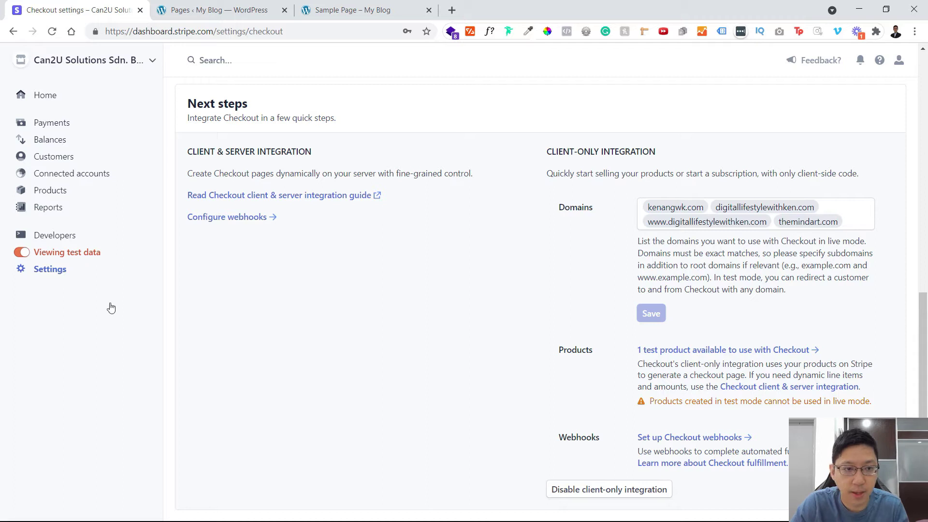
# Add a new product named "Ken Consultation" with the description "Digital Marketing Consulting"
pyautogui.click(55, 196)
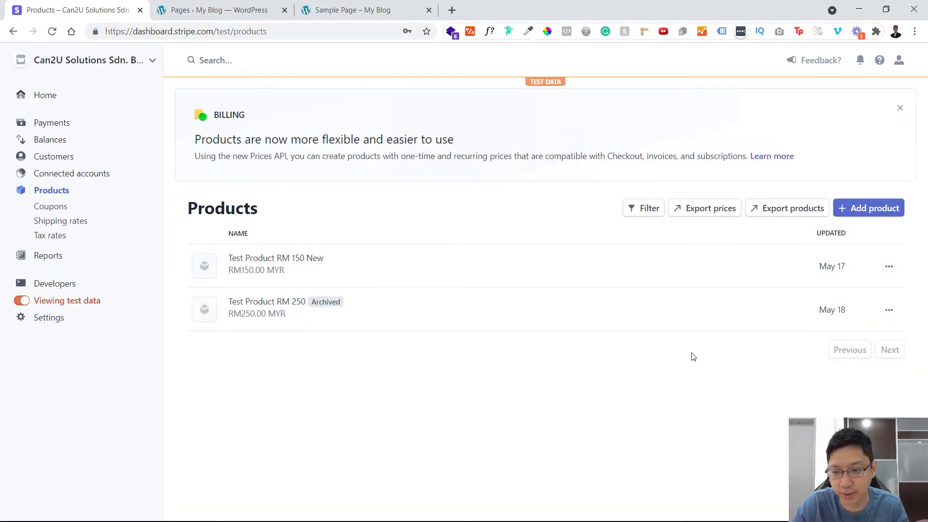
pyautogui.click(866, 209)
pyautogui.click(414, 160)
pyautogui.write('Ken Consultation')
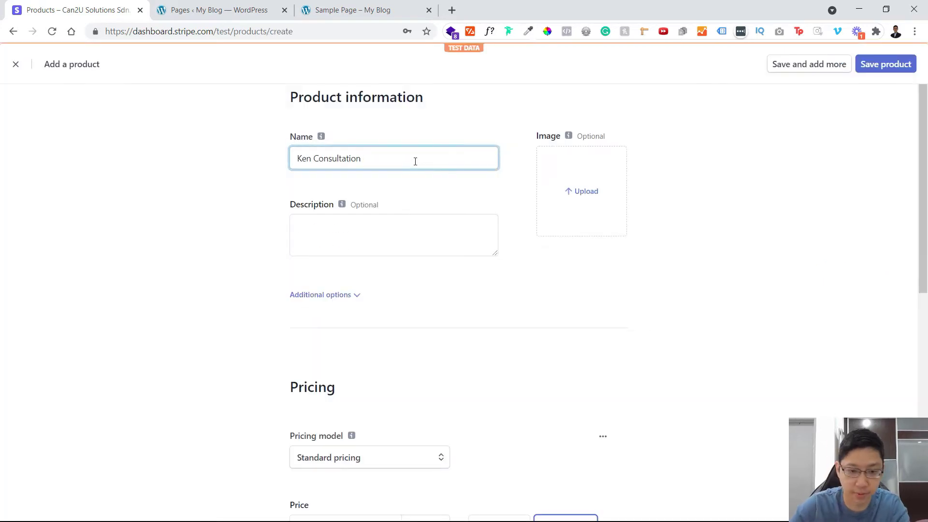
pyautogui.press('Tab')
pyautogui.write('Digital Marketing Consulting')
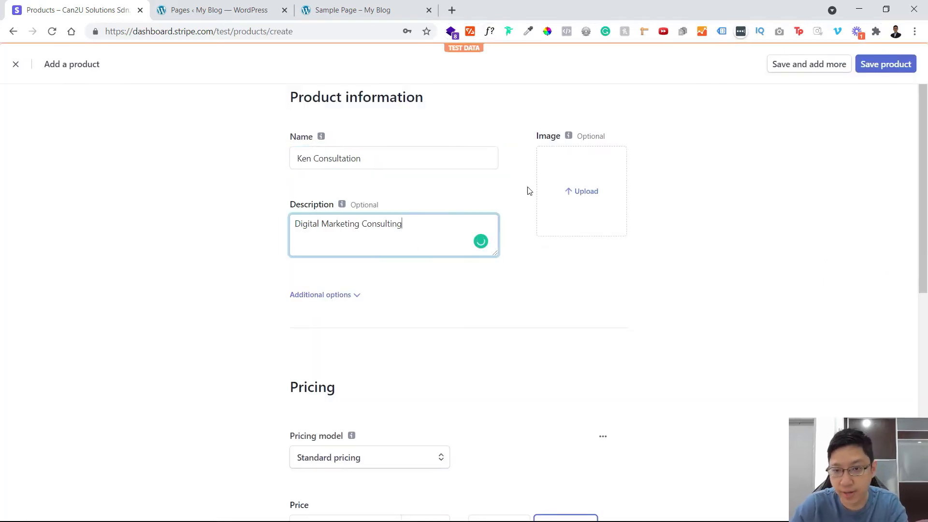
# Price the product at 500 USD using standard pricing, charged one time
pyautogui.scroll(-4, 497, 326)
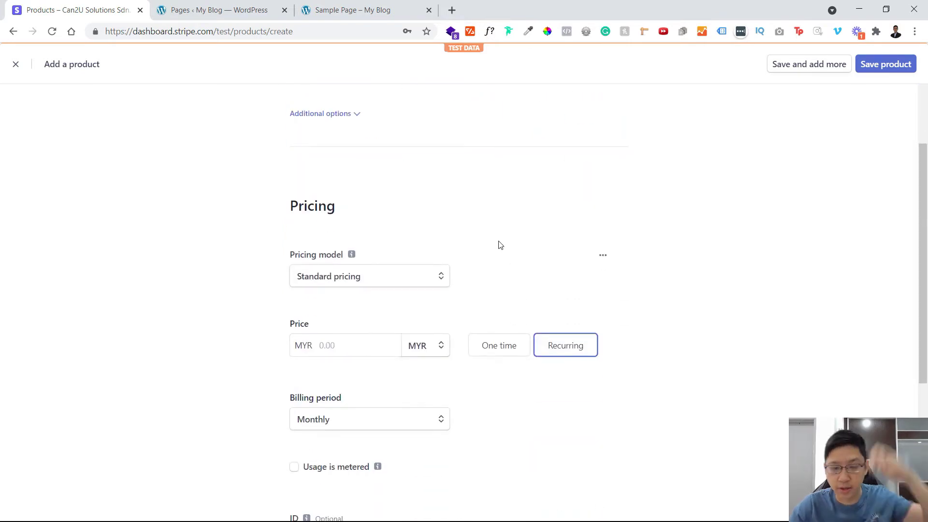
pyautogui.scroll(1, 551, 248)
pyautogui.scroll(-2, 484, 242)
pyautogui.click(391, 226)
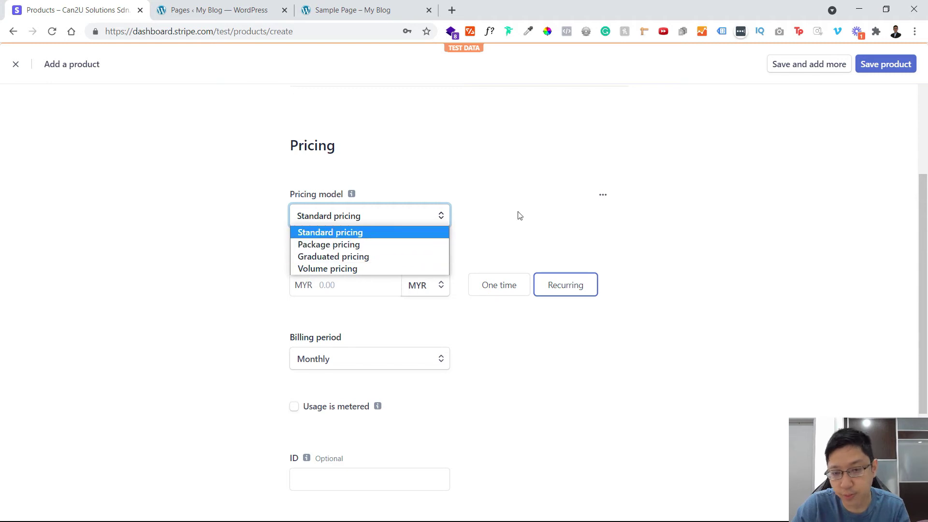
pyautogui.click(442, 237)
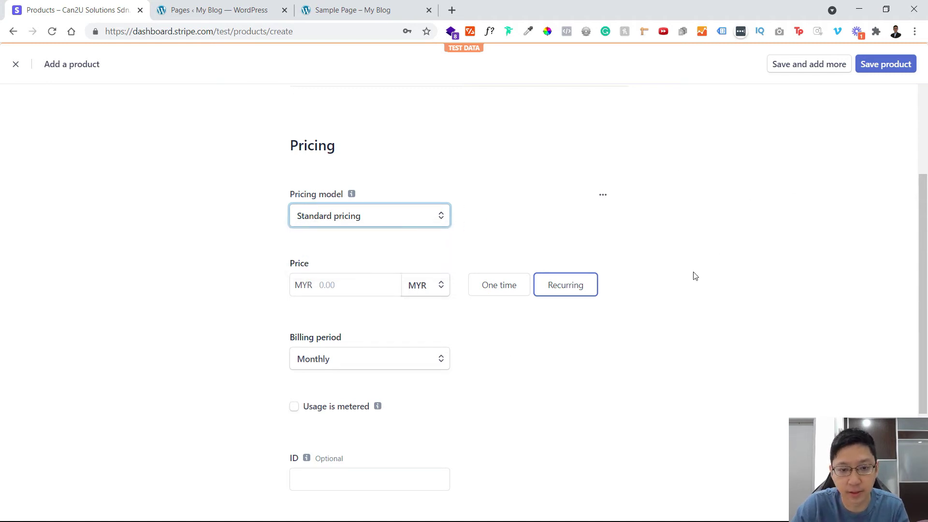
pyautogui.click(430, 289)
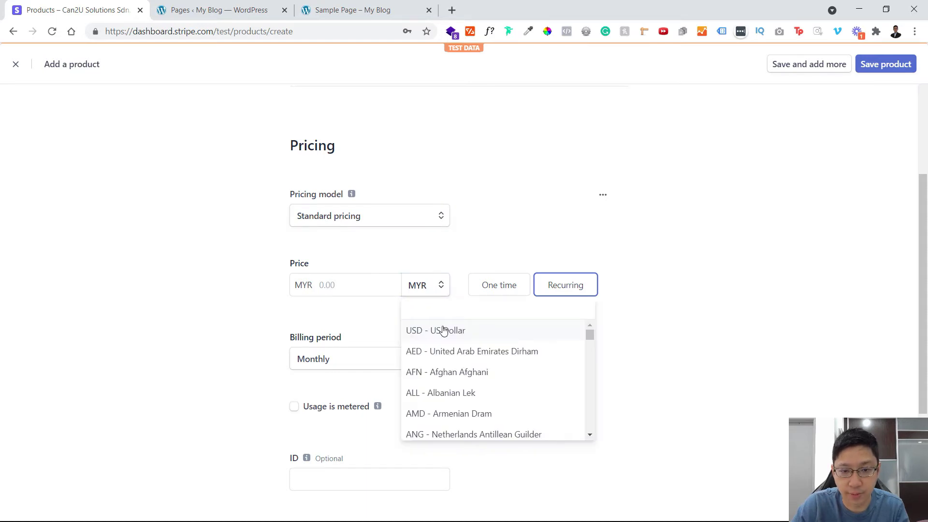
pyautogui.click(444, 330)
pyautogui.click(309, 277)
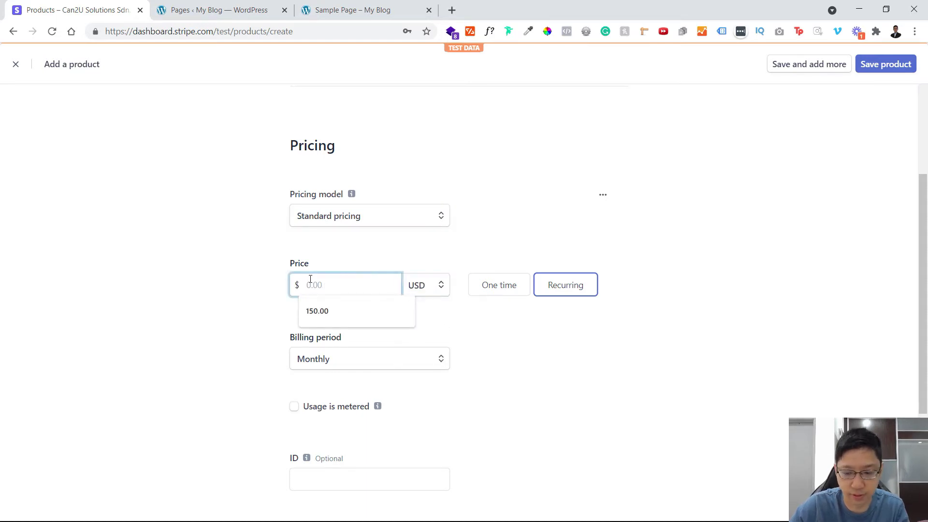
pyautogui.write('500')
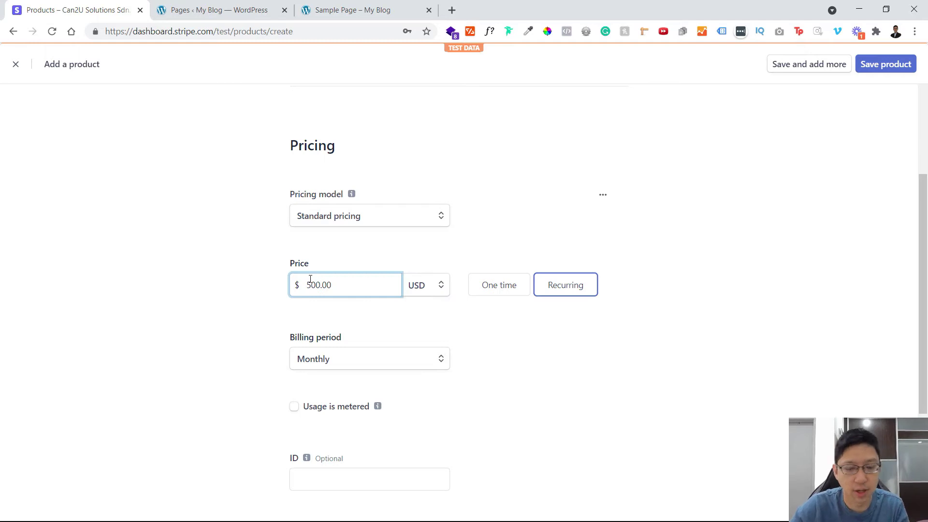
pyautogui.click(784, 250)
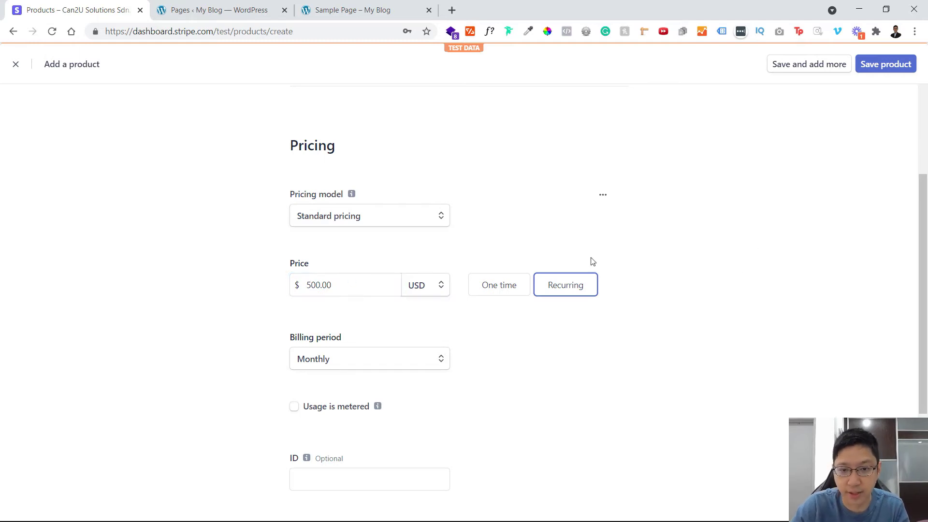
pyautogui.click(491, 288)
# Expand the additional price options, leave the optional ID and price description empty, and save the product
pyautogui.scroll(-2, 310, 327)
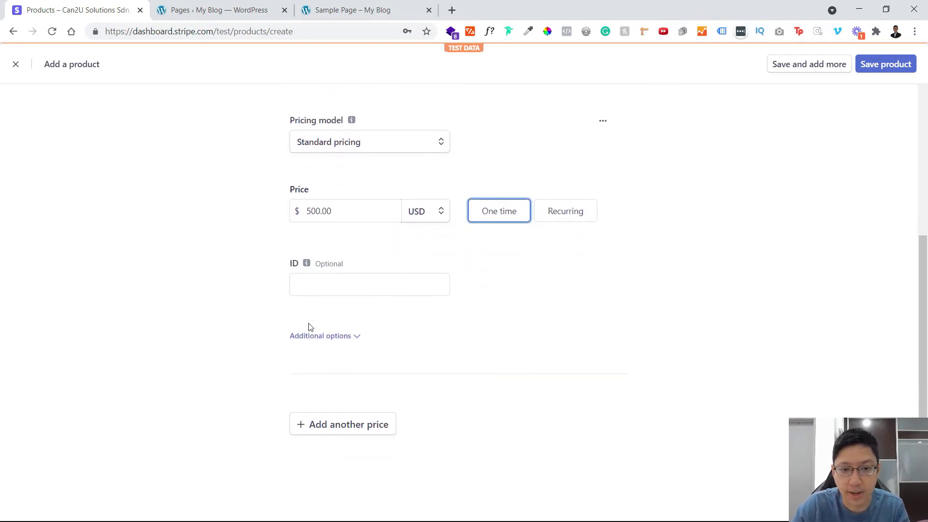
pyautogui.click(359, 288)
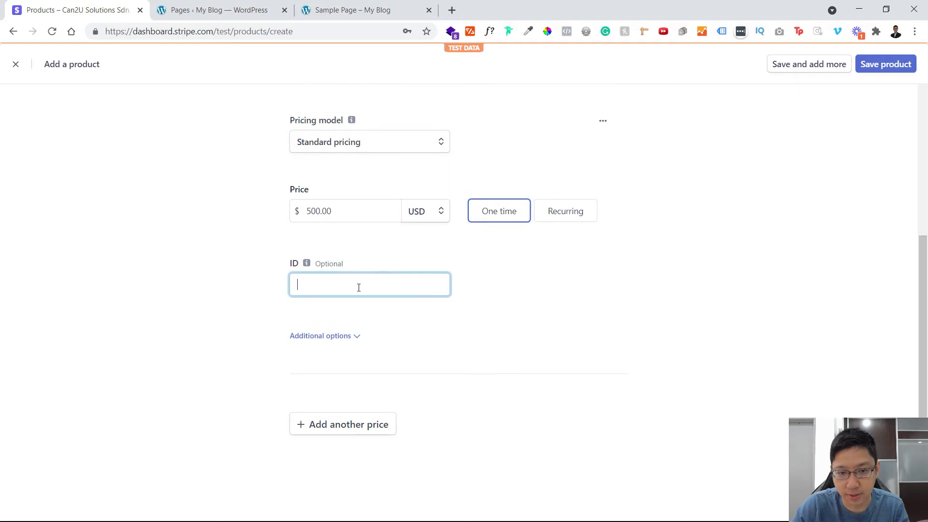
pyautogui.click(358, 337)
pyautogui.scroll(-2, 408, 386)
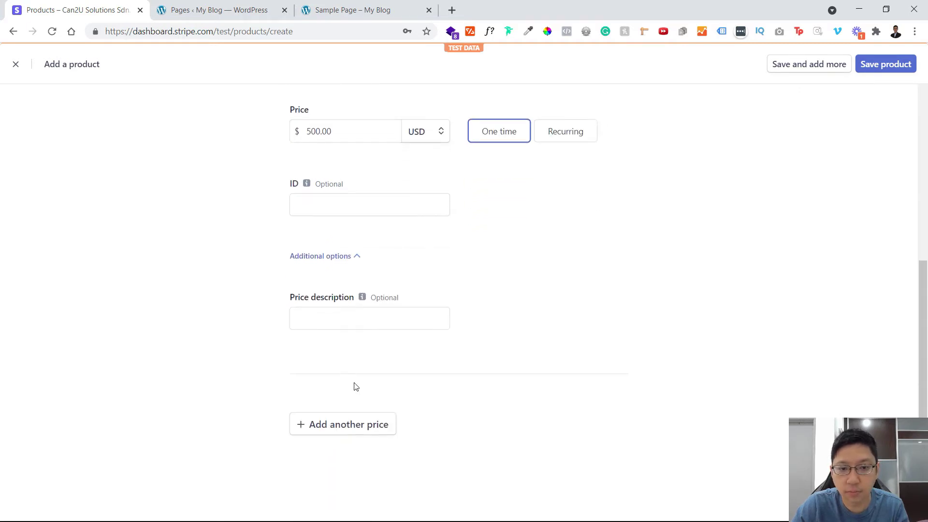
pyautogui.click(367, 326)
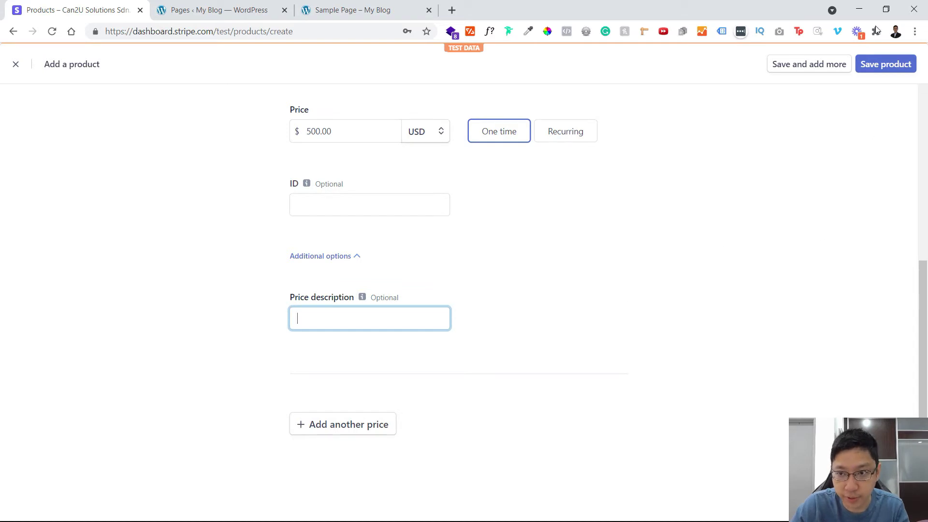
pyautogui.click(861, 65)
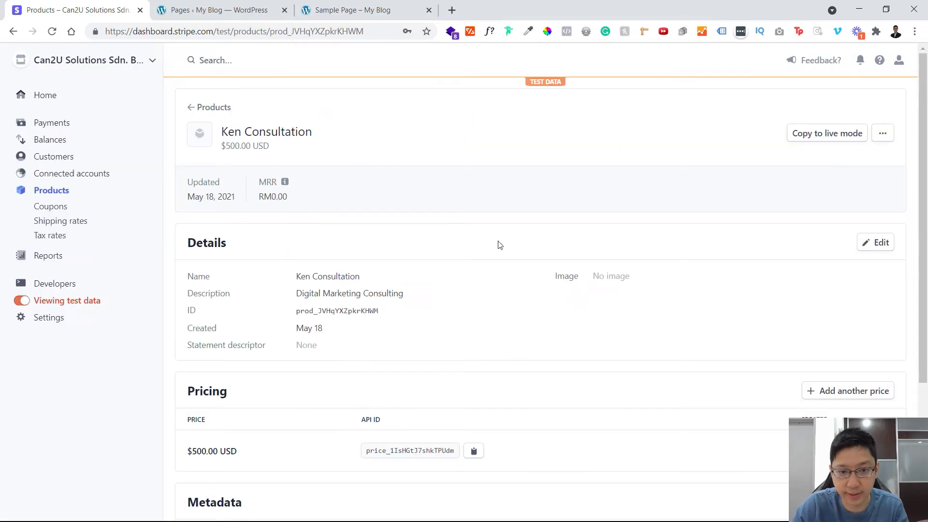
# Open the Checkout code snippet generator for the new product's $500.00 USD price
pyautogui.scroll(-1, 588, 290)
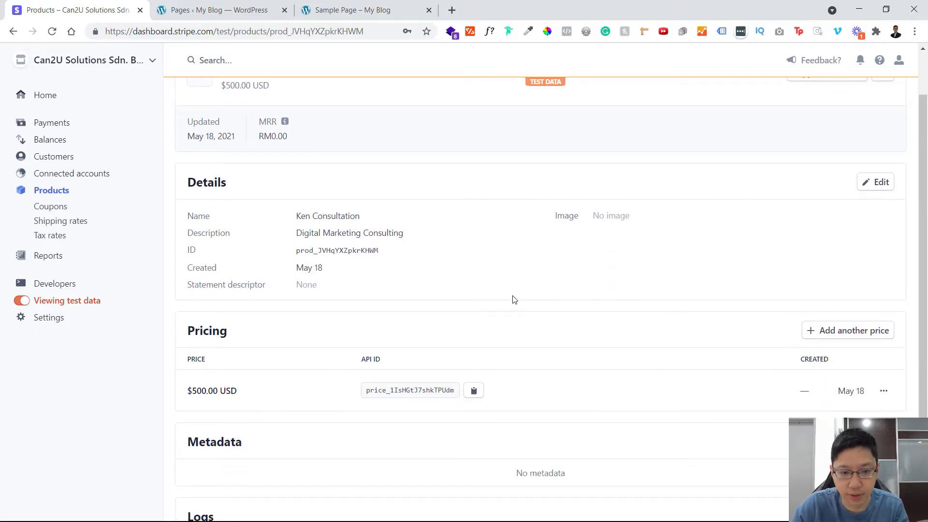
pyautogui.scroll(-2, 425, 387)
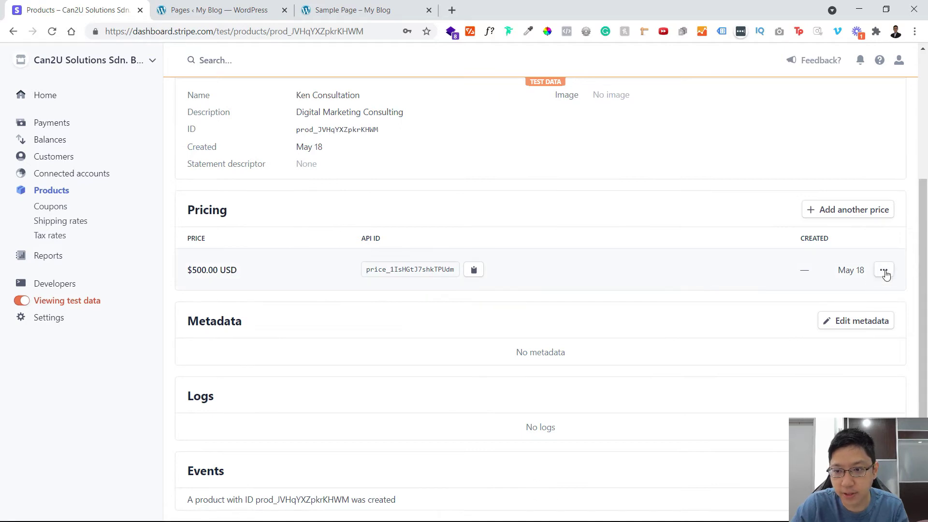
pyautogui.scroll(2, 506, 284)
pyautogui.scroll(-2, 507, 245)
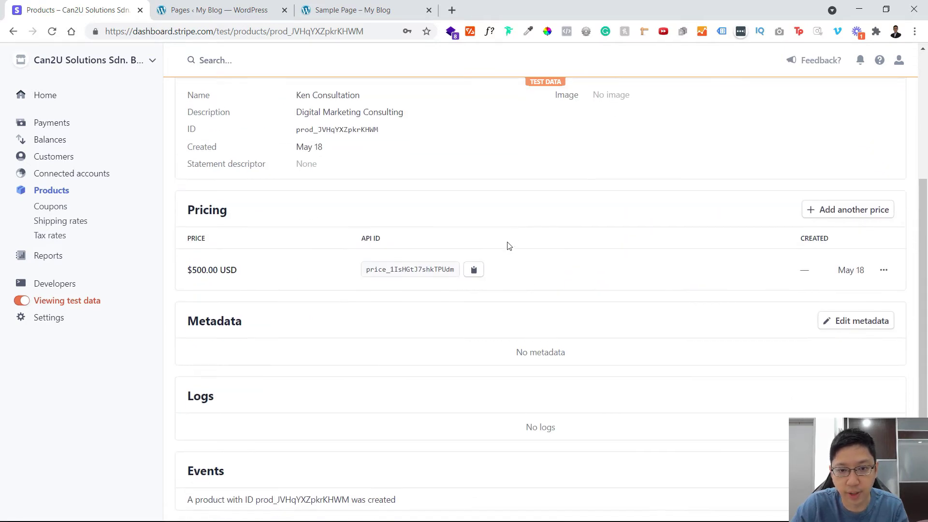
pyautogui.click(883, 269)
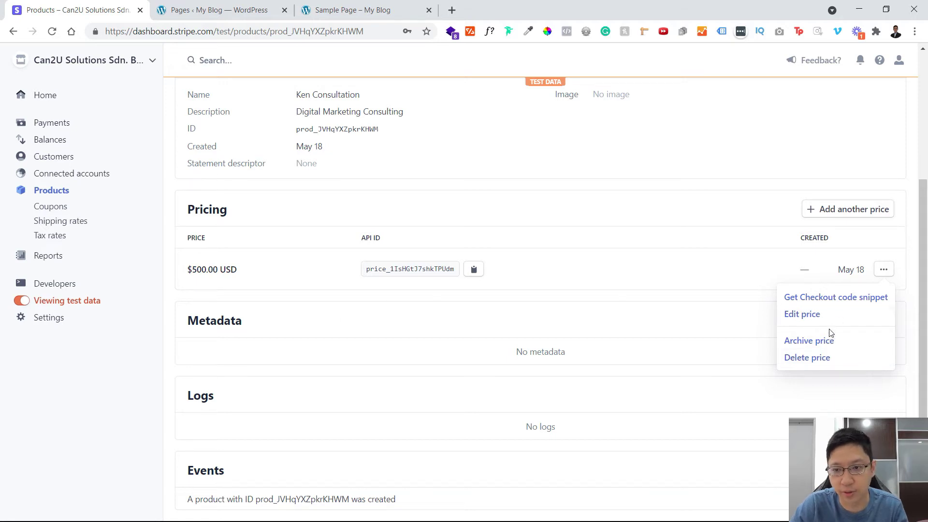
pyautogui.click(850, 299)
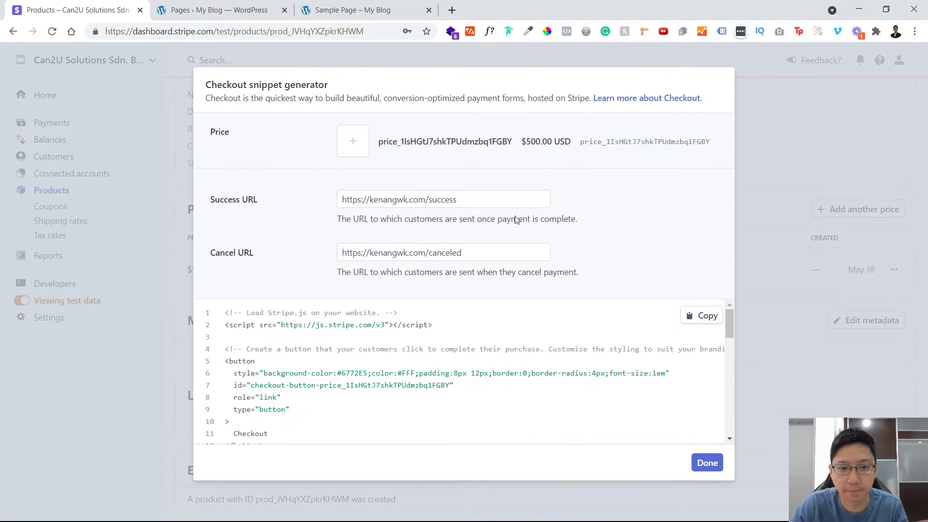
# Examine the generated Checkout snippet, including its button markup and redirect script
pyautogui.scroll(-4, 590, 365)
pyautogui.click(707, 315)
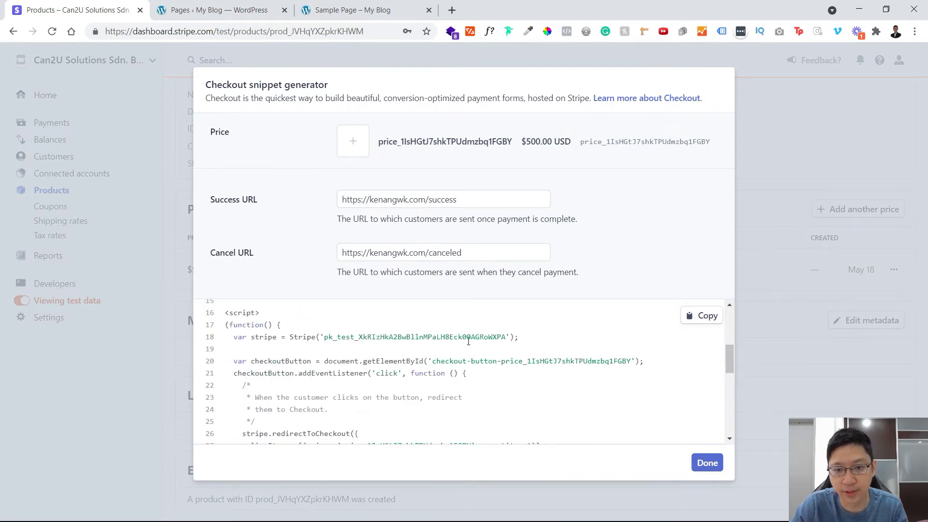
pyautogui.scroll(4, 291, 376)
pyautogui.scroll(-2, 429, 359)
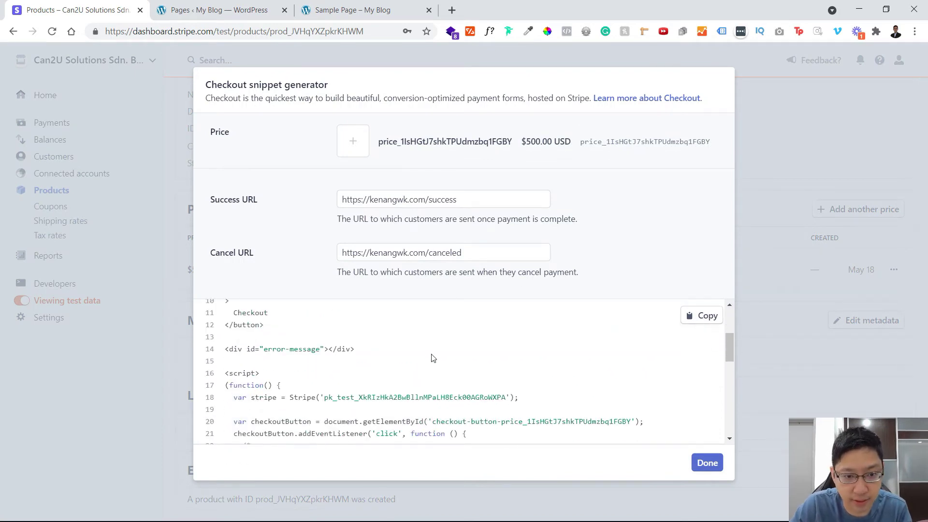
pyautogui.moveTo(225, 321); pyautogui.dragTo(266, 328)
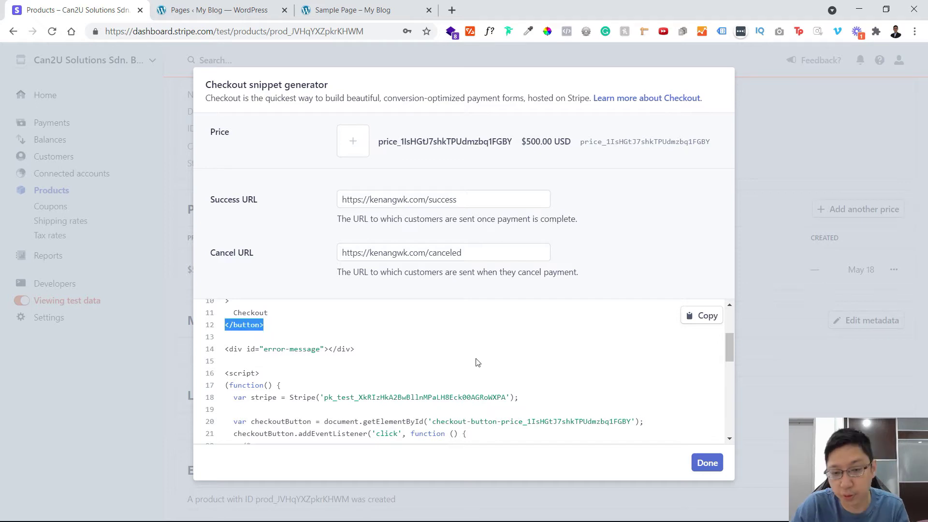
pyautogui.click(485, 364)
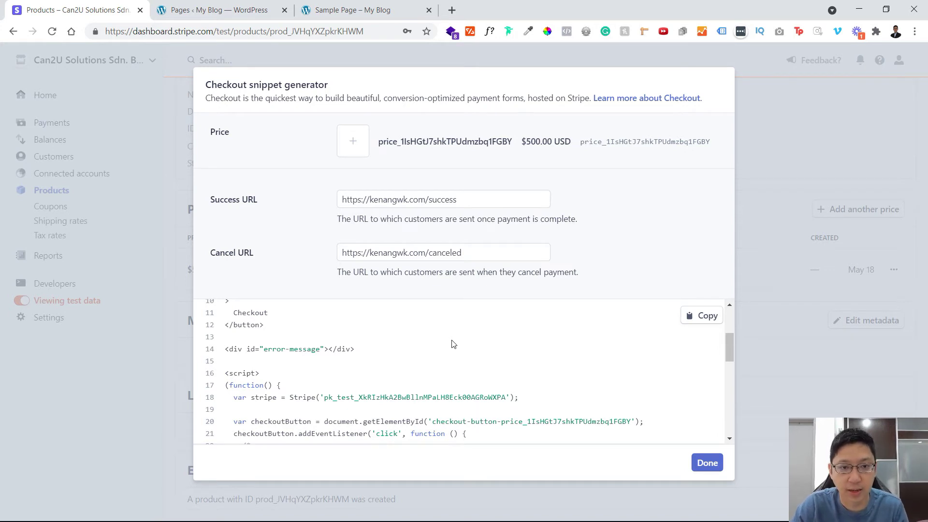
pyautogui.scroll(3, 453, 344)
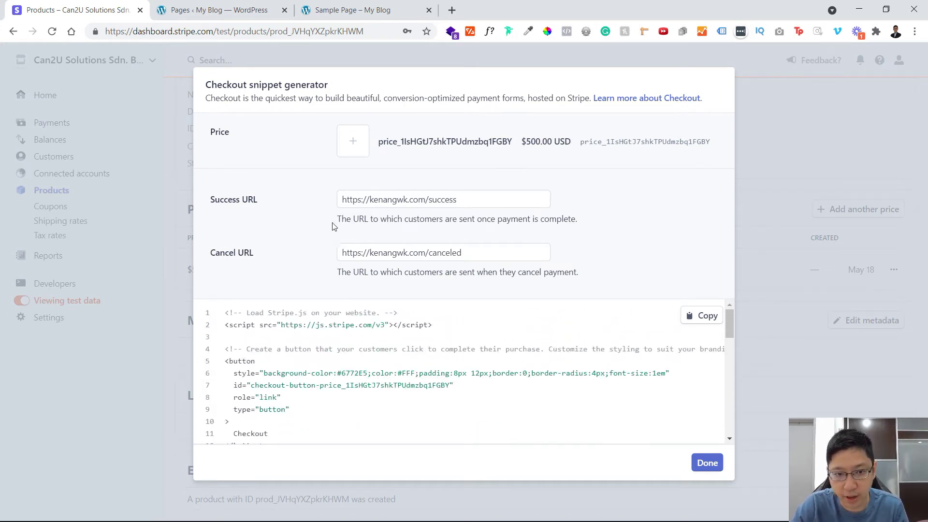
# Examine the domain and page paths in the snippet's success and cancel URLs
pyautogui.moveTo(458, 199); pyautogui.dragTo(332, 196)
pyautogui.moveTo(464, 250); pyautogui.dragTo(329, 249)
pyautogui.moveTo(425, 200); pyautogui.dragTo(310, 203)
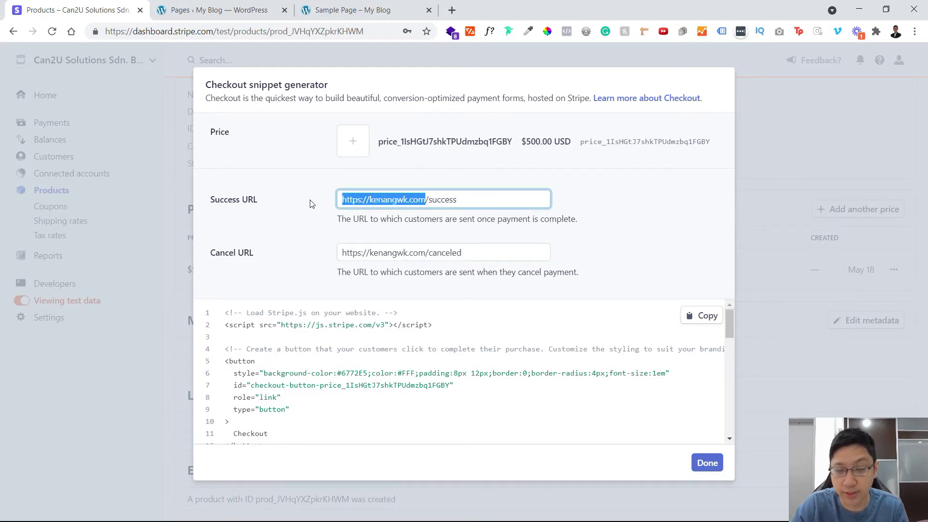
pyautogui.moveTo(429, 199); pyautogui.dragTo(298, 205)
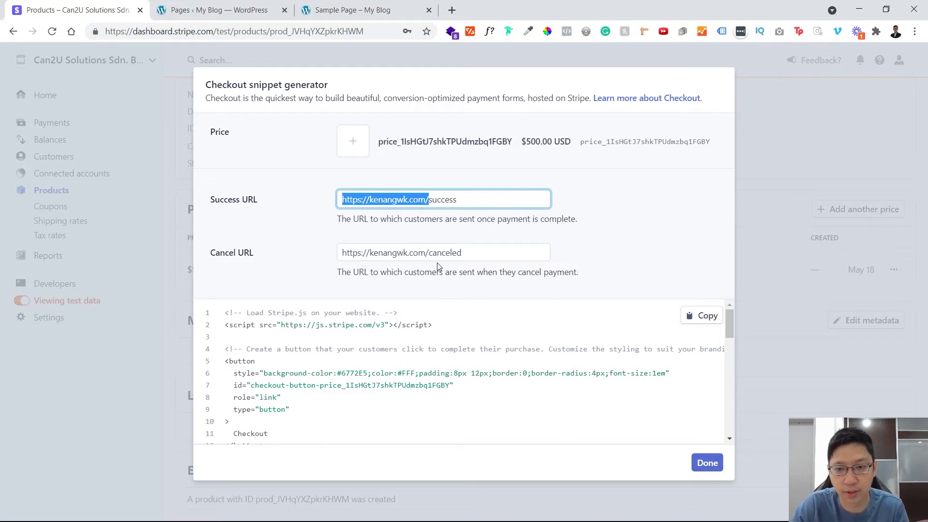
pyautogui.click(445, 199)
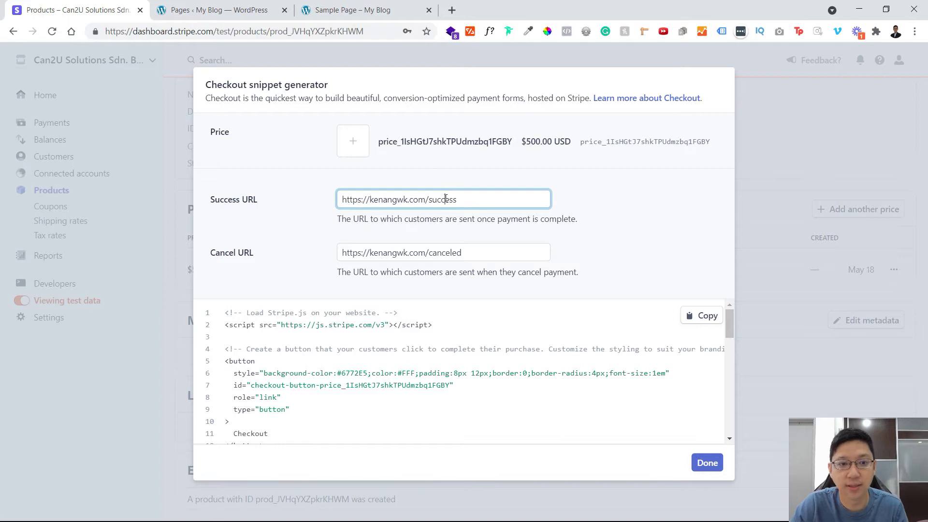
pyautogui.doubleClick(429, 251)
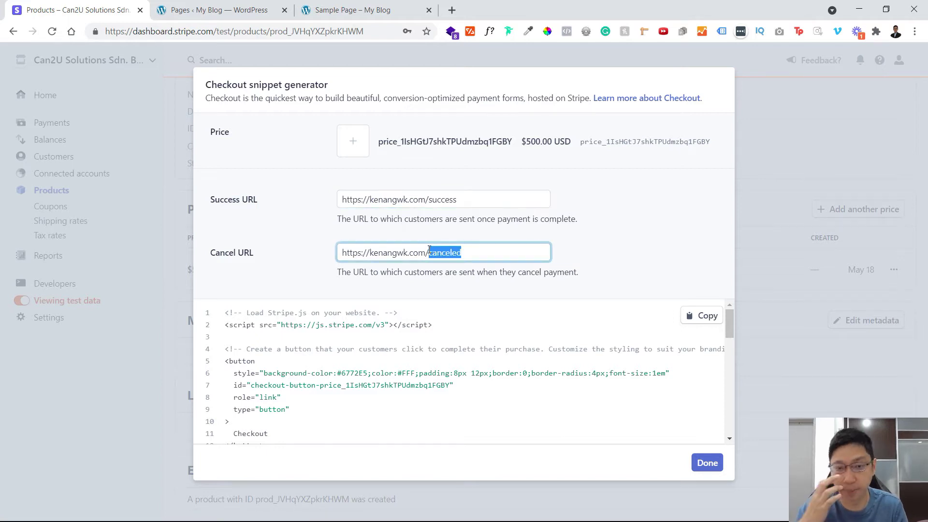
pyautogui.doubleClick(442, 199)
pyautogui.doubleClick(454, 252)
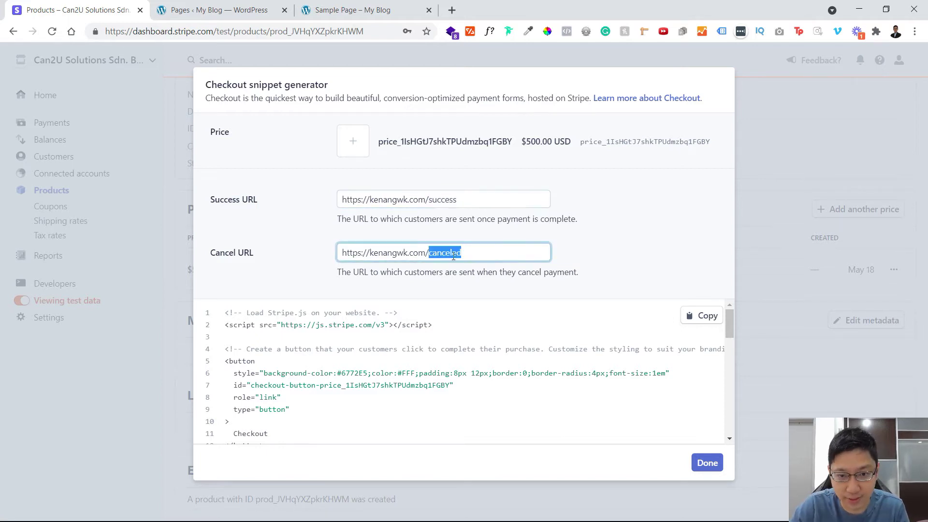
# Change the page path of the snippet's success URL to "done"
pyautogui.doubleClick(452, 198)
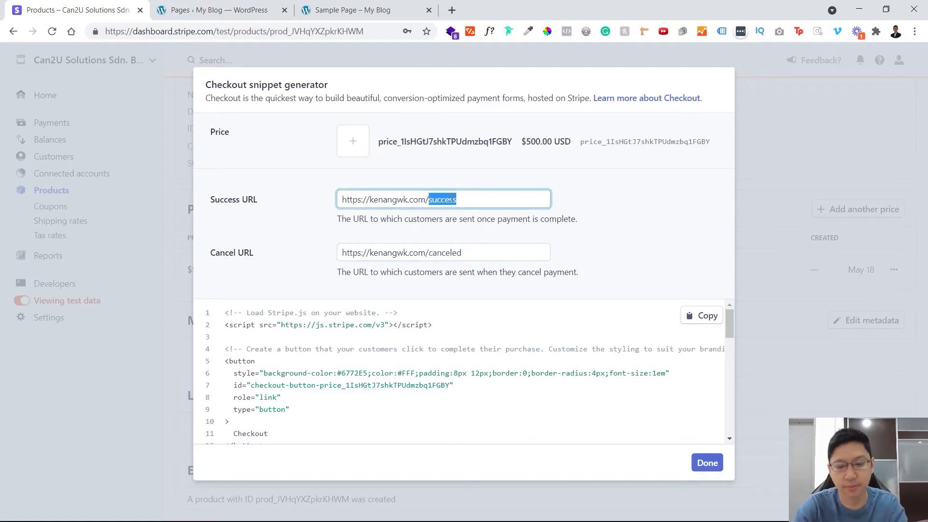
pyautogui.write('done')
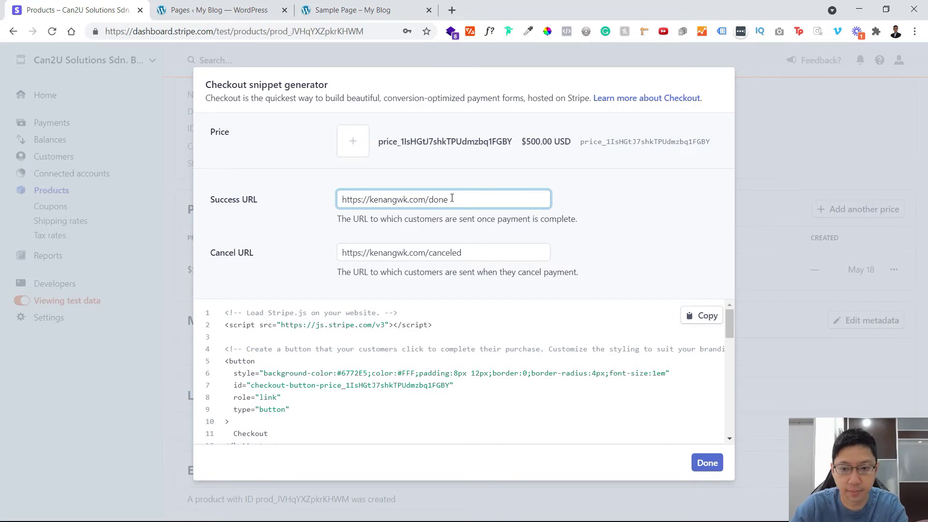
# Close the Checkout snippet generator and reopen it for the $500.00 USD price with its default URLs
pyautogui.click(706, 462)
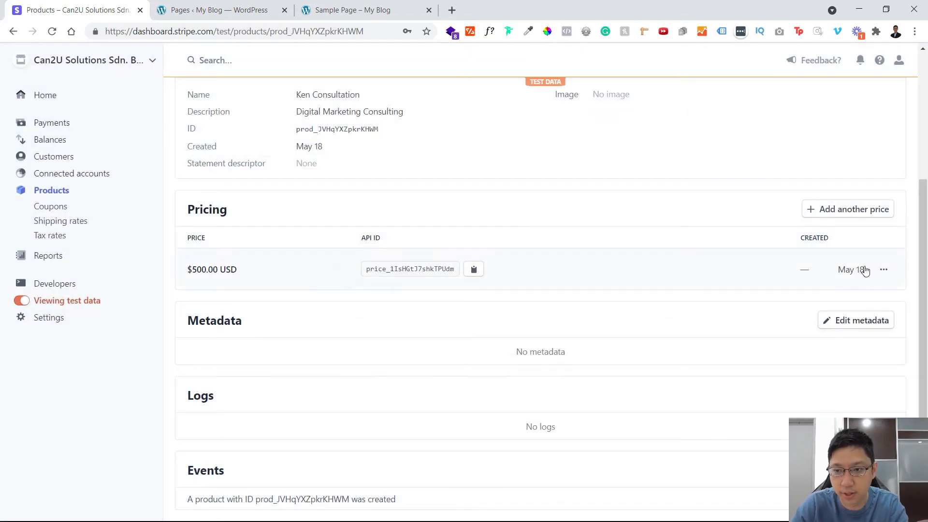
pyautogui.click(893, 270)
pyautogui.click(846, 296)
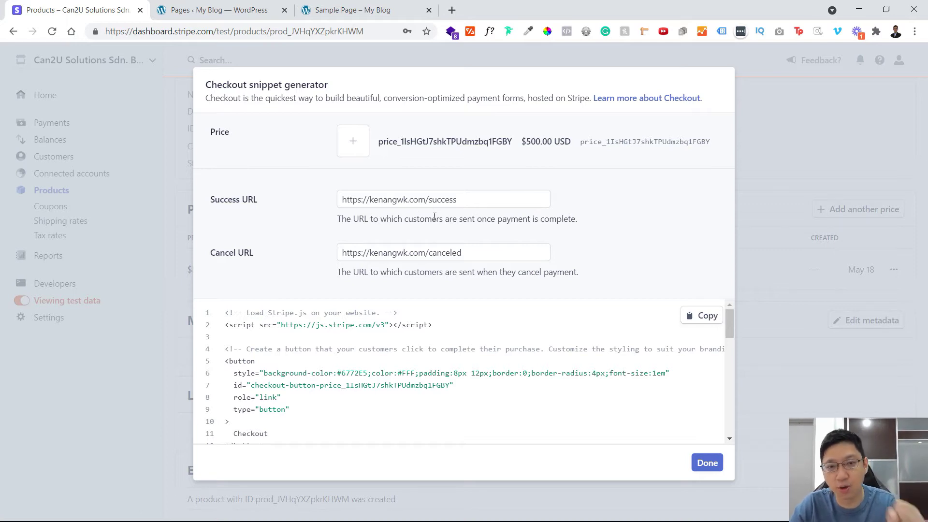
# Examine the domain and page path parts of the success and cancel URL values in the generator
pyautogui.moveTo(431, 200); pyautogui.dragTo(323, 195)
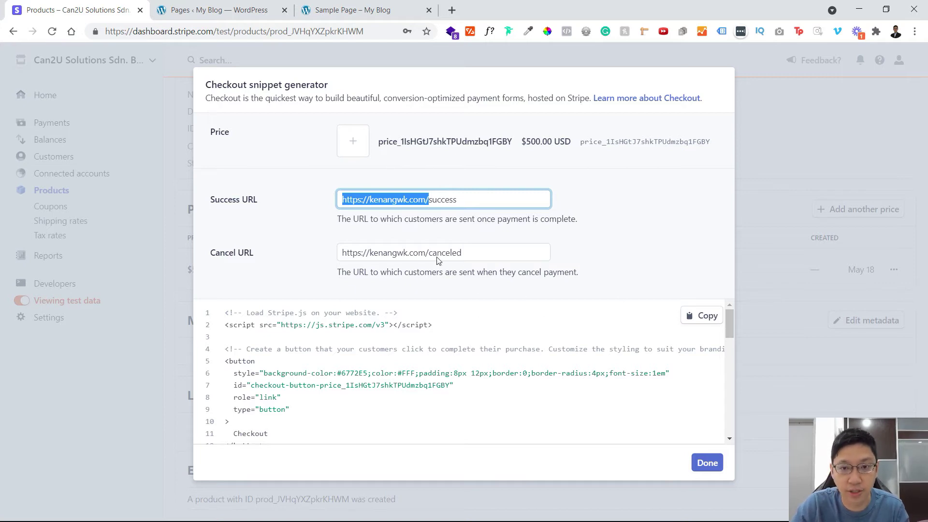
pyautogui.doubleClick(442, 200)
pyautogui.moveTo(462, 253); pyautogui.dragTo(321, 261)
pyautogui.click(604, 224)
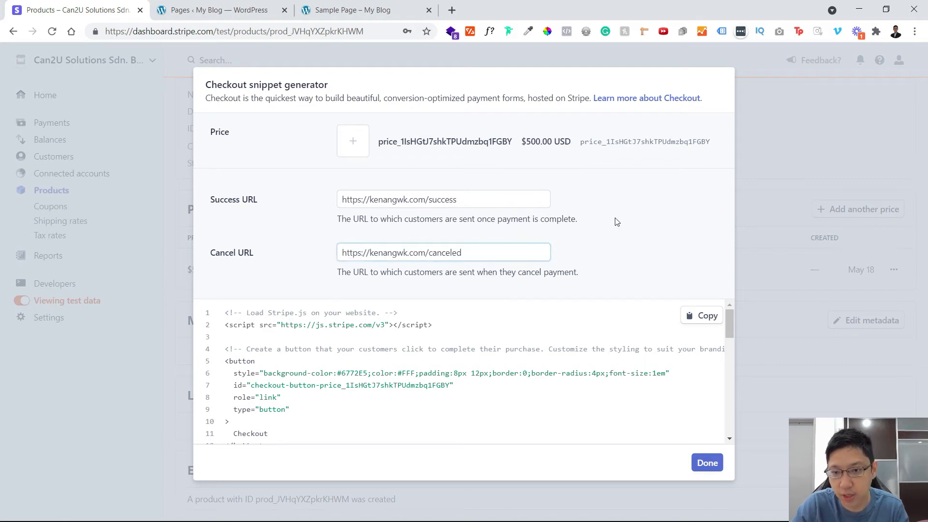
pyautogui.moveTo(425, 200); pyautogui.dragTo(340, 209)
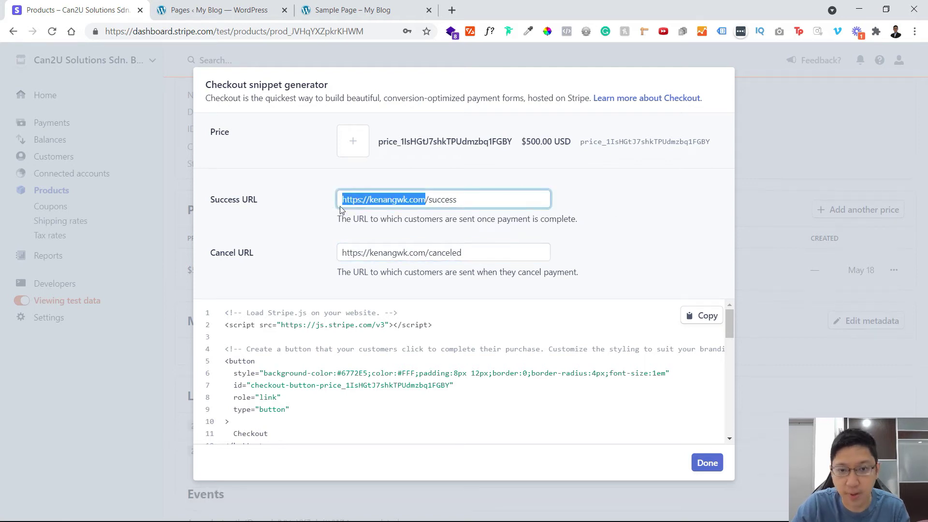
pyautogui.click(429, 200)
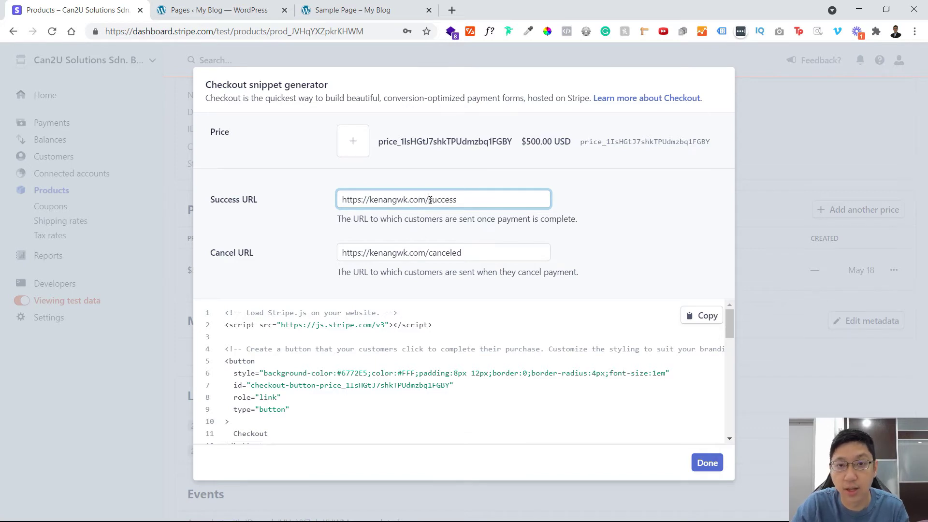
pyautogui.moveTo(427, 200); pyautogui.dragTo(342, 201)
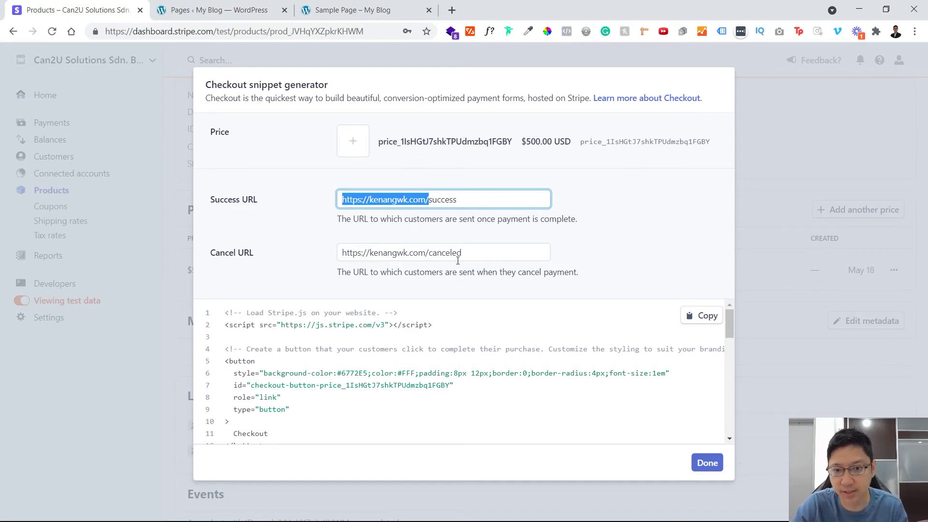
pyautogui.click(458, 261)
pyautogui.doubleClick(458, 261)
pyautogui.click(650, 238)
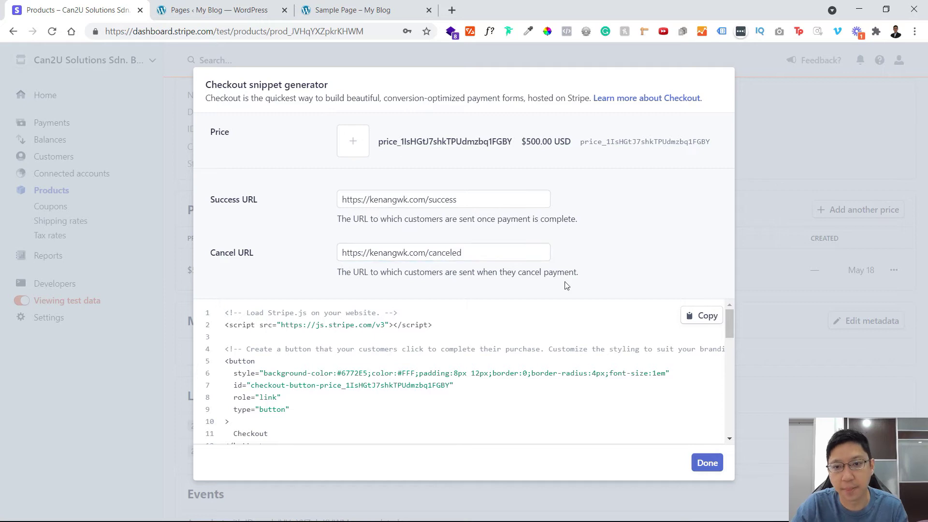
# Compare the snippet's successUrl and cancelUrl lines with the domains in the success and cancel URL settings
pyautogui.scroll(-4, 556, 376)
pyautogui.scroll(-4, 558, 375)
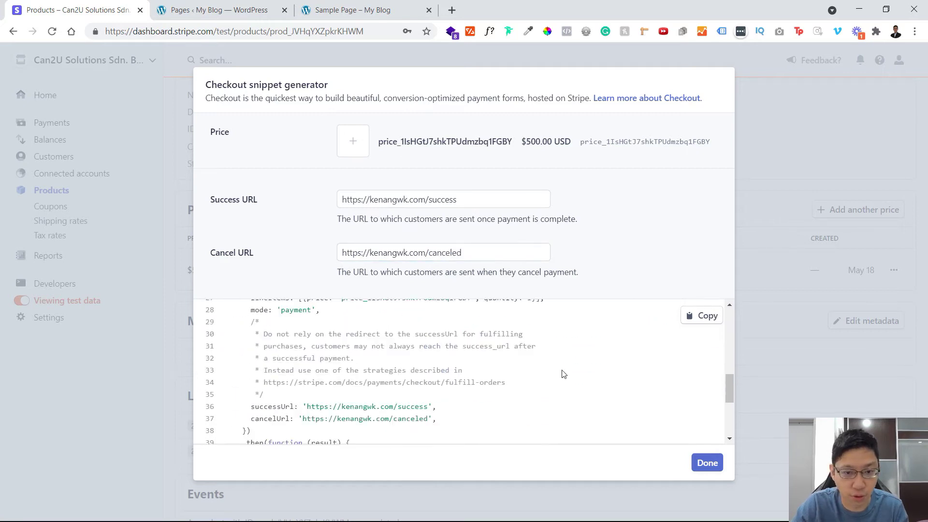
pyautogui.moveTo(429, 373); pyautogui.dragTo(313, 370)
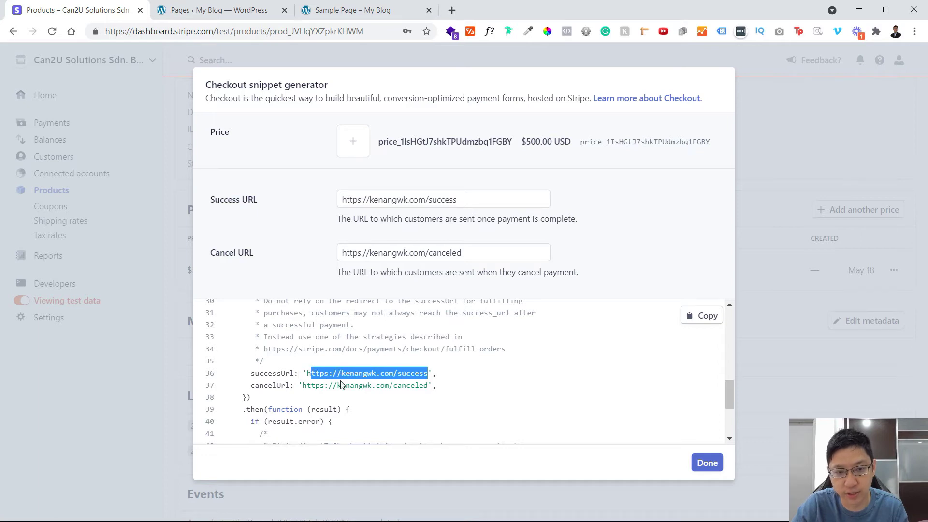
pyautogui.moveTo(405, 388); pyautogui.dragTo(310, 373)
pyautogui.click(457, 376)
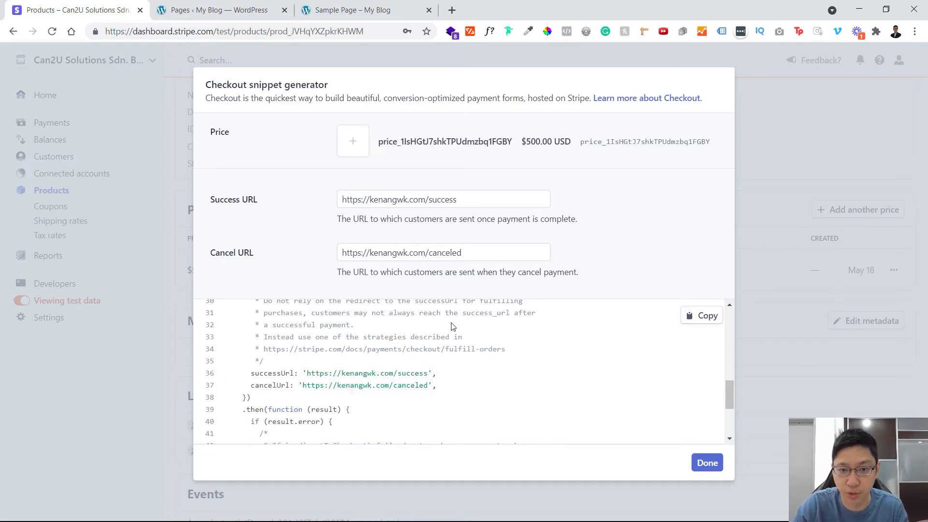
pyautogui.moveTo(427, 199); pyautogui.dragTo(342, 199)
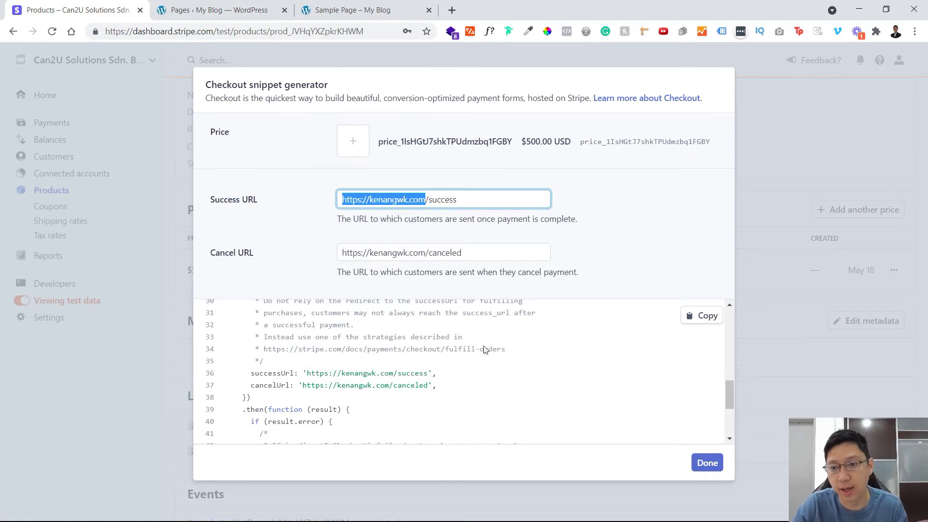
pyautogui.moveTo(429, 252); pyautogui.dragTo(342, 258)
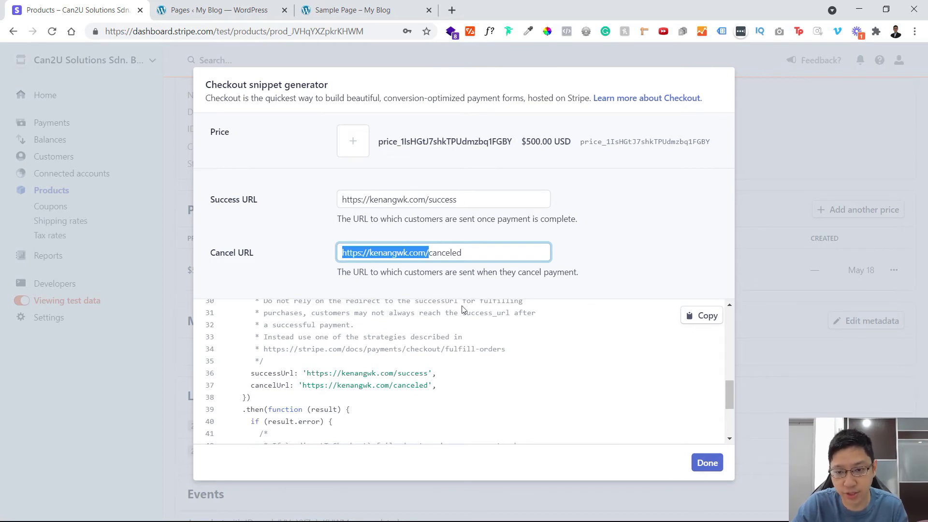
# Check the business website address in the Stripe account's business details, and leave without saving changes
pyautogui.click(705, 467)
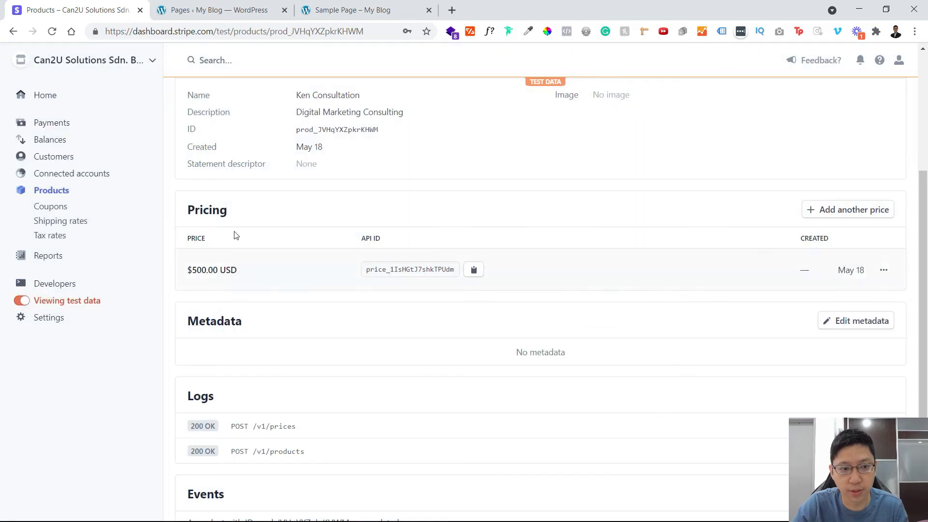
pyautogui.click(61, 320)
pyautogui.scroll(-2, 385, 331)
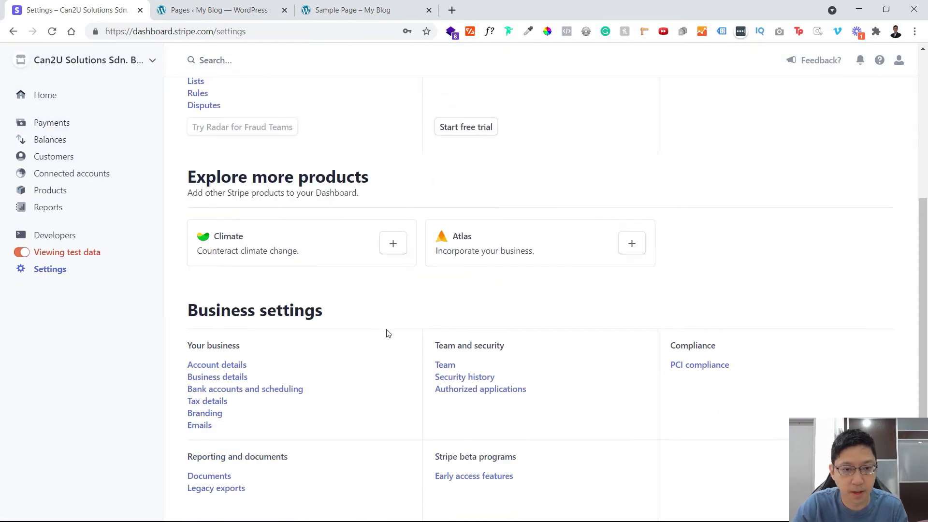
pyautogui.click(237, 341)
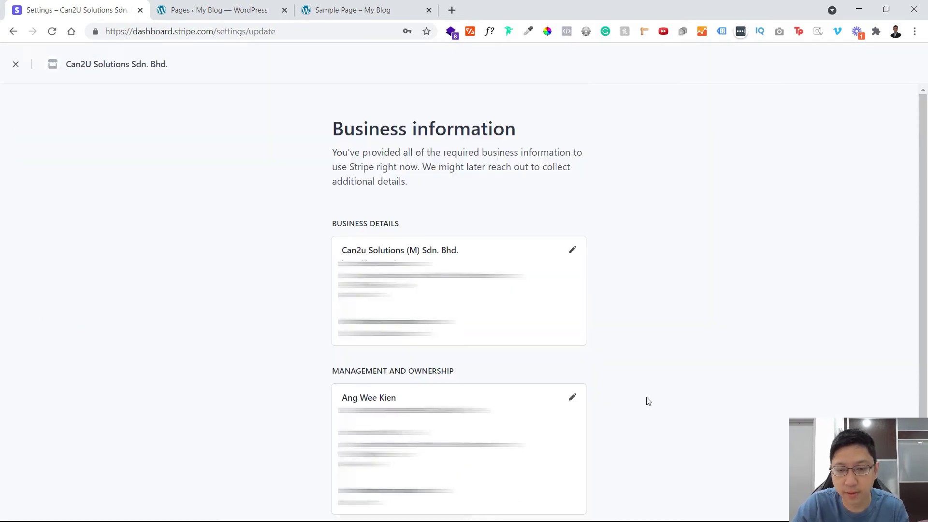
pyautogui.click(573, 251)
pyautogui.scroll(-10, 692, 261)
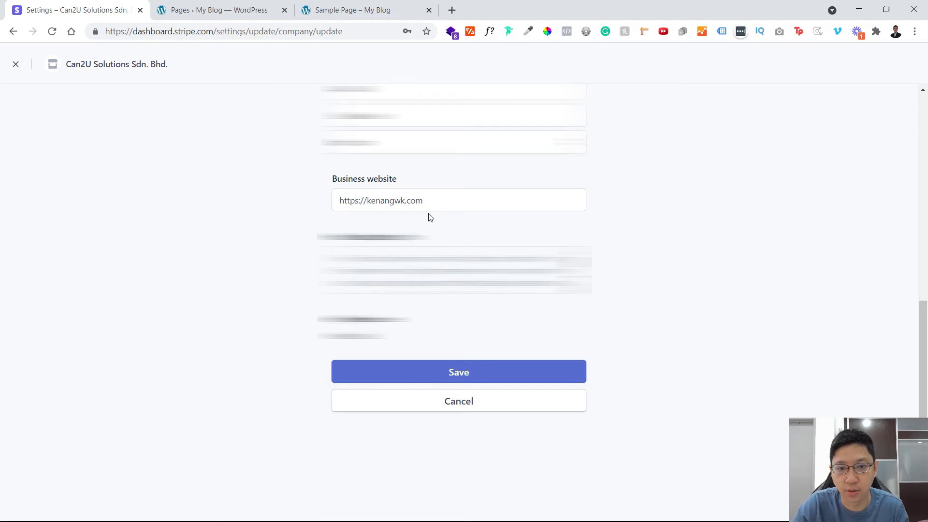
pyautogui.moveTo(430, 217)
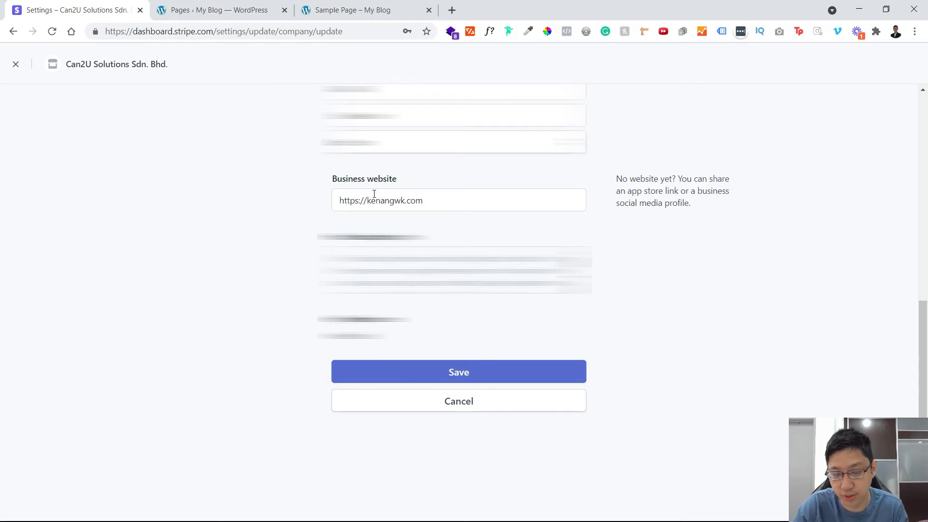
pyautogui.click(432, 411)
pyautogui.click(17, 66)
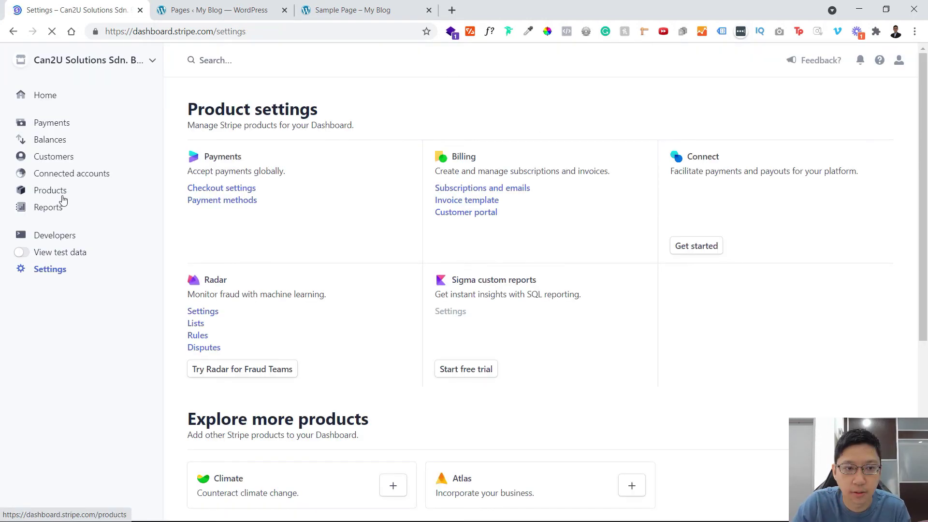
# Reopen the Checkout snippet generator for the test product's $500.00 USD price and review the whole code
pyautogui.click(63, 199)
pyautogui.click(365, 269)
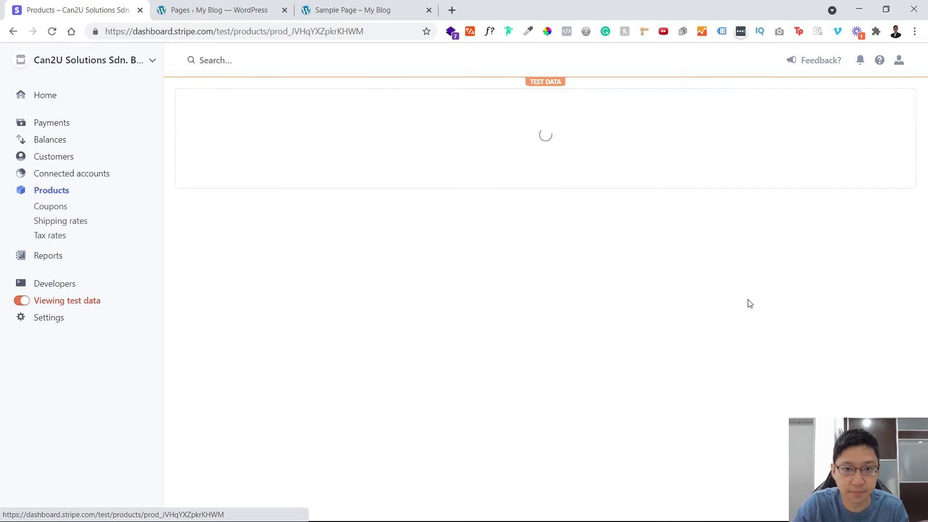
pyautogui.scroll(-3, 749, 303)
pyautogui.click(883, 260)
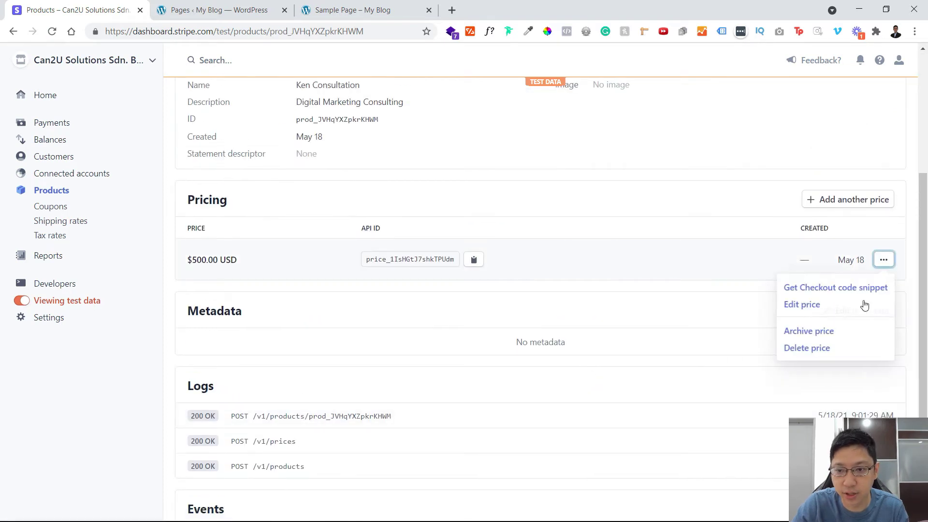
pyautogui.click(837, 289)
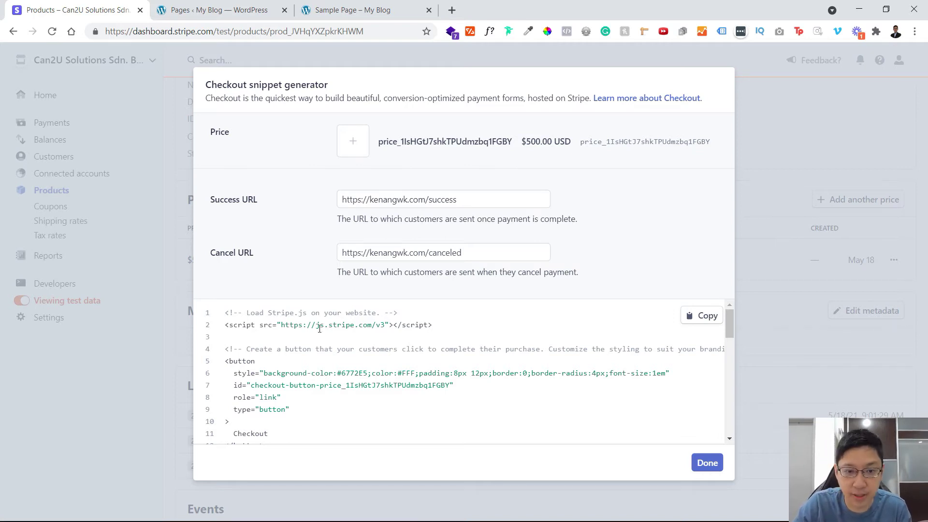
pyautogui.scroll(-10, 319, 329)
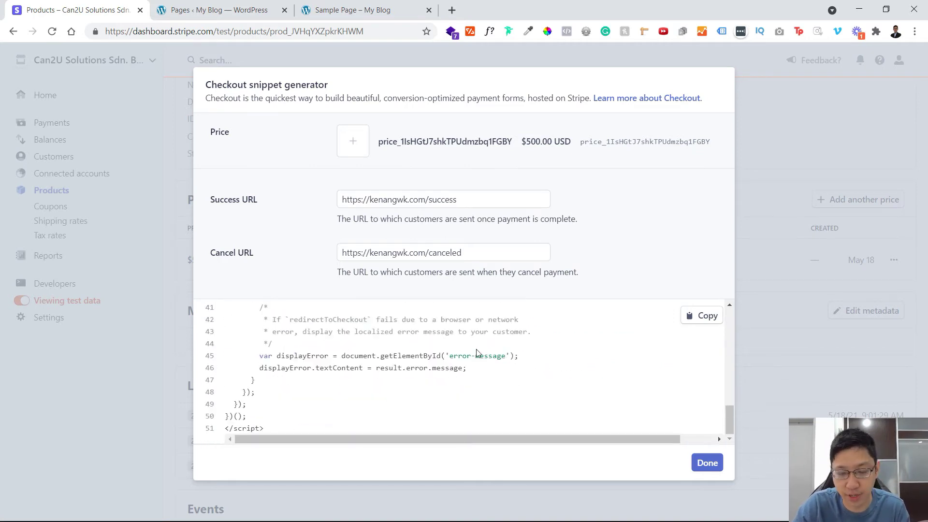
pyautogui.scroll(9, 478, 358)
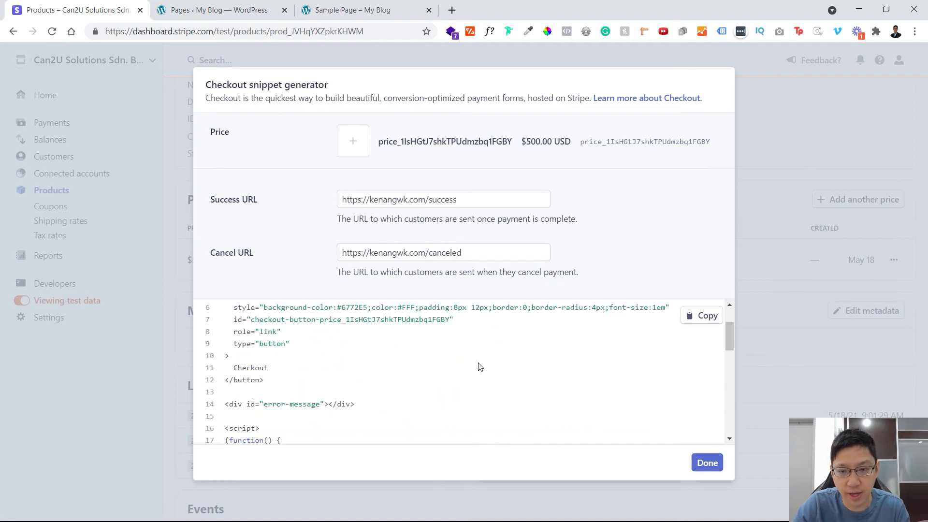
pyautogui.scroll(2, 480, 367)
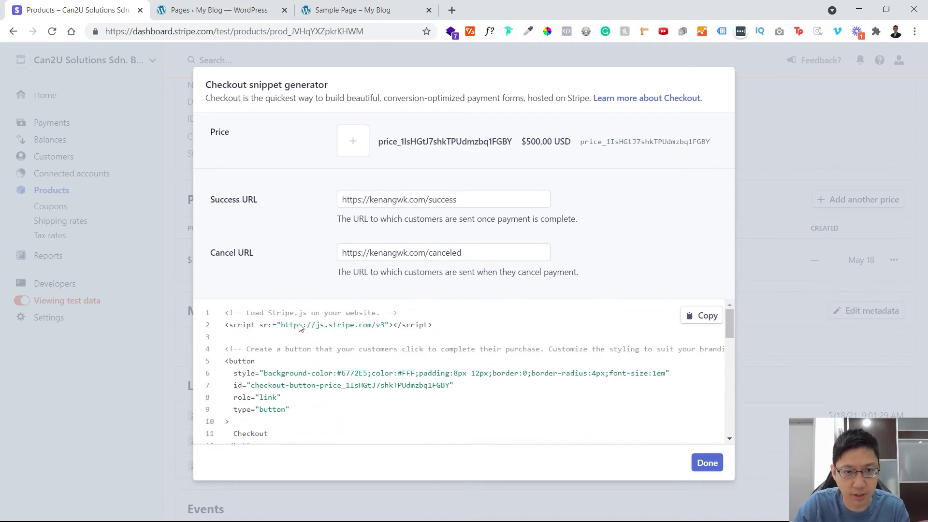
# Switch to the WordPress site, reload the published Sample Page and look through its content
pyautogui.click(225, 4)
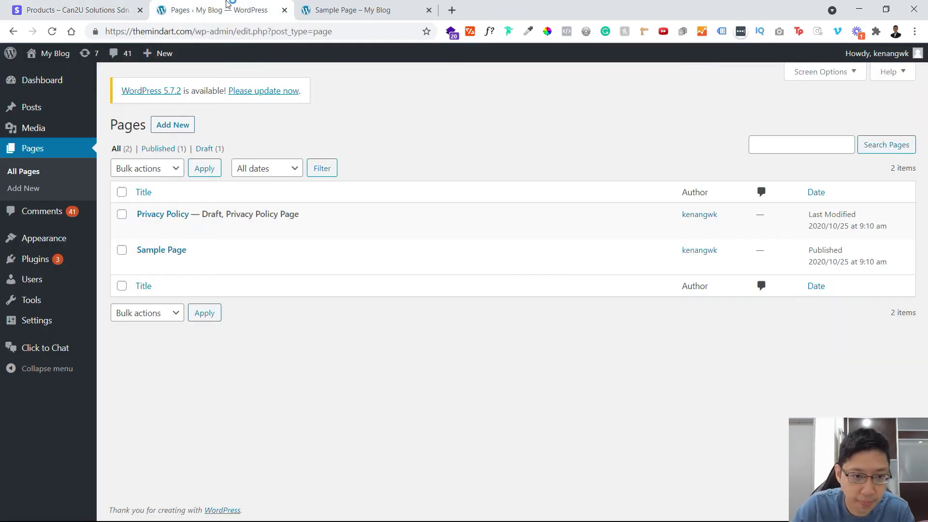
pyautogui.hotkey('ctrl', 'Tab')
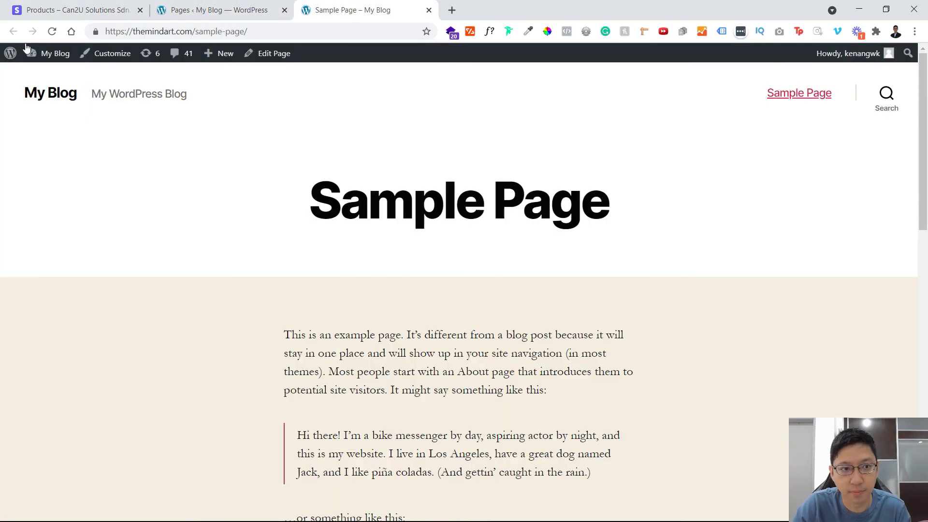
pyautogui.click(51, 31)
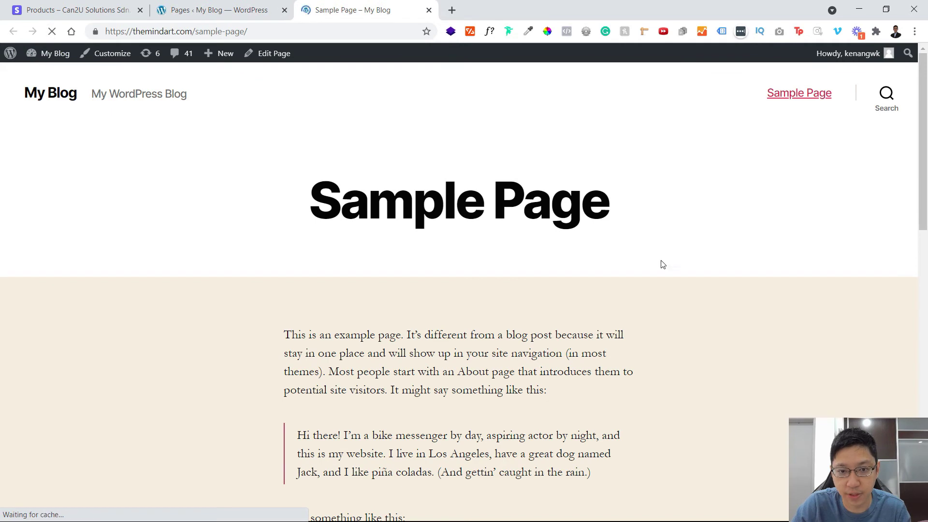
pyautogui.scroll(-12, 655, 273)
pyautogui.scroll(5, 476, 223)
pyautogui.scroll(6, 476, 224)
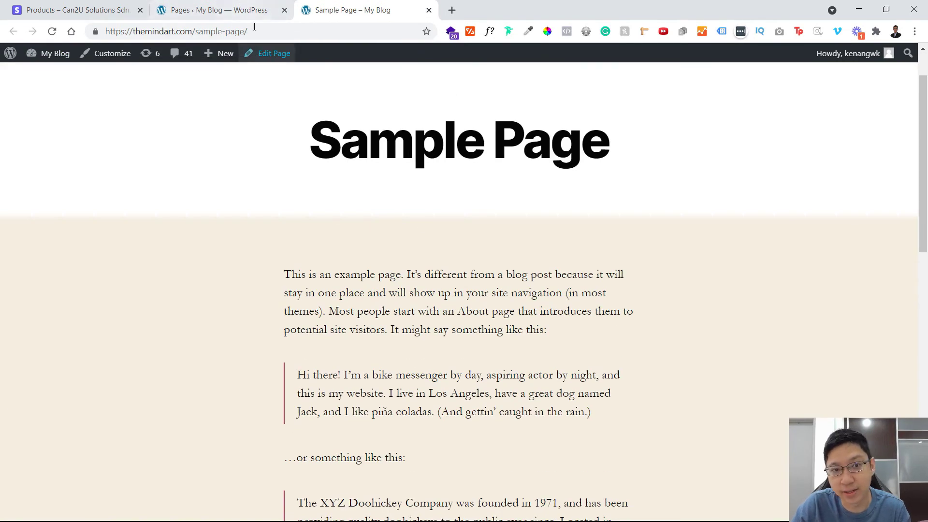
# Open Sample Page for editing and insert a Code block after its last paragraph
pyautogui.click(268, 53)
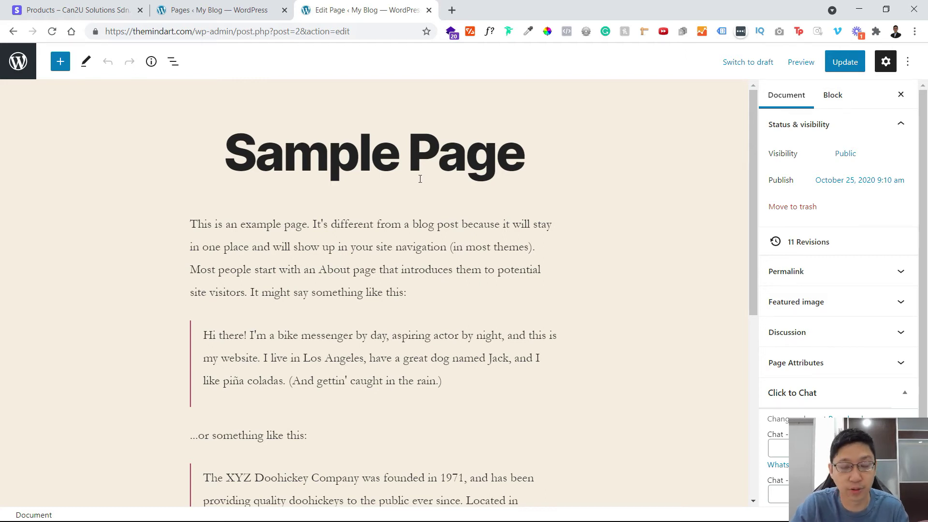
pyautogui.scroll(-7, 420, 180)
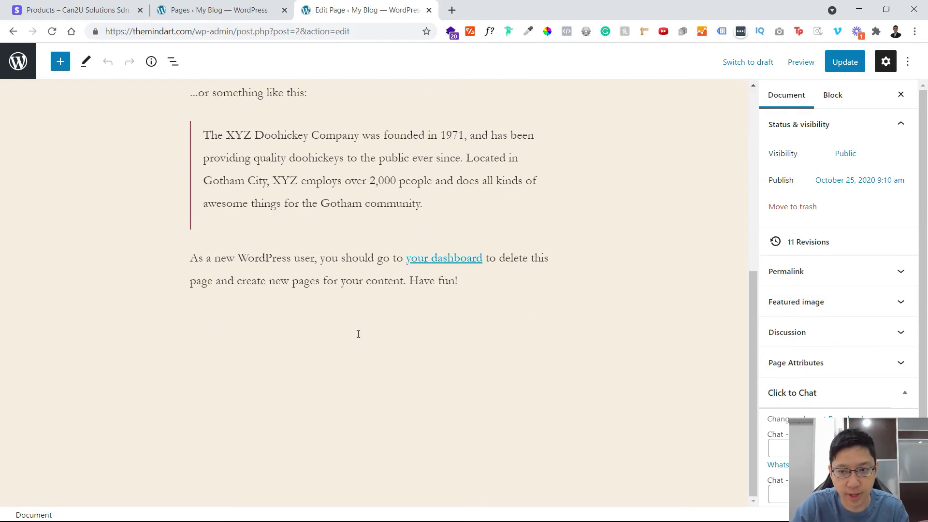
pyautogui.scroll(5, 145, 162)
pyautogui.click(60, 61)
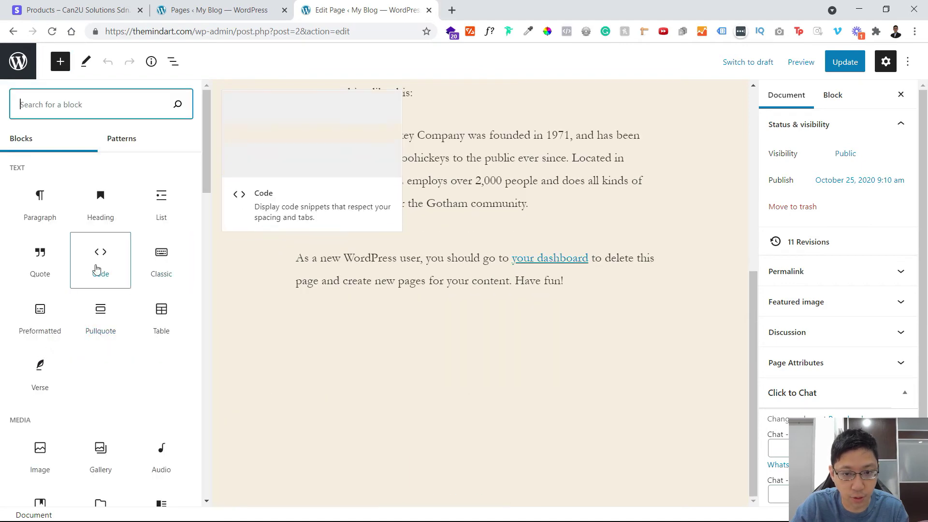
pyautogui.click(97, 269)
# Copy the generated Checkout snippet from Stripe and return to the Sample Page editor in WordPress
pyautogui.click(210, 5)
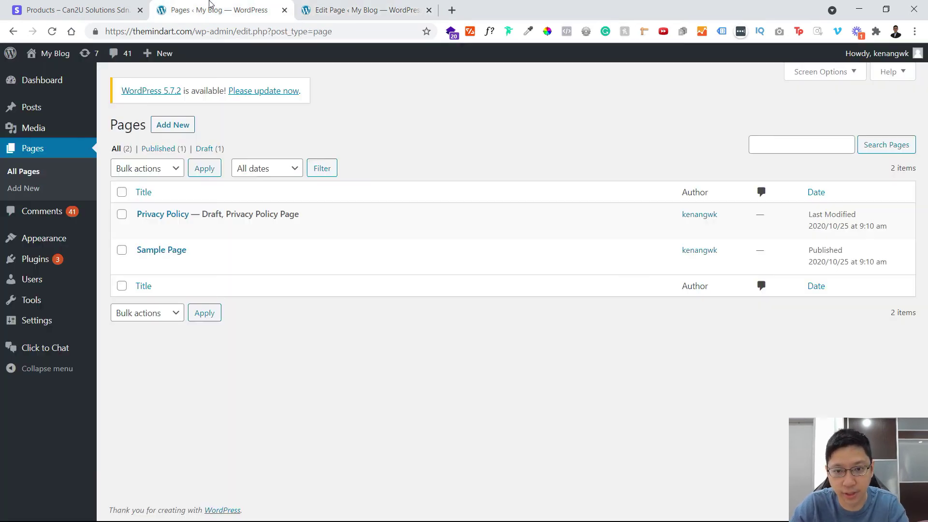
pyautogui.click(84, 6)
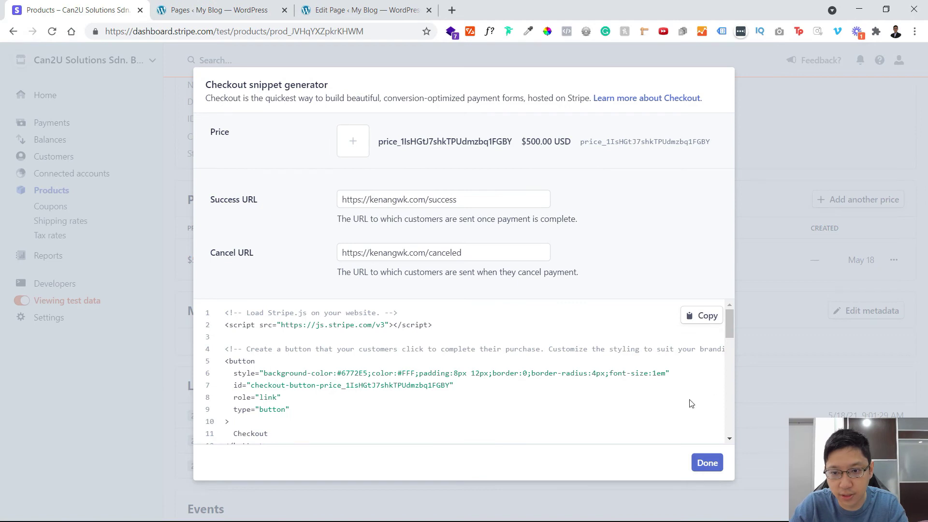
pyautogui.click(702, 315)
pyautogui.click(360, 10)
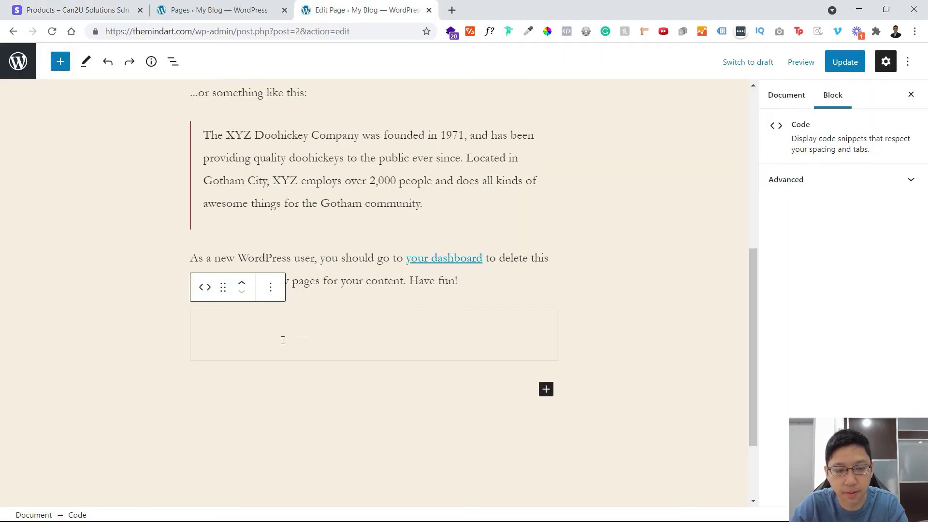
# Paste the copied Stripe Checkout snippet into the empty Code block and transform the block to Custom HTML
pyautogui.hotkey('ctrl', 'v')
pyautogui.scroll(-1, 345, 371)
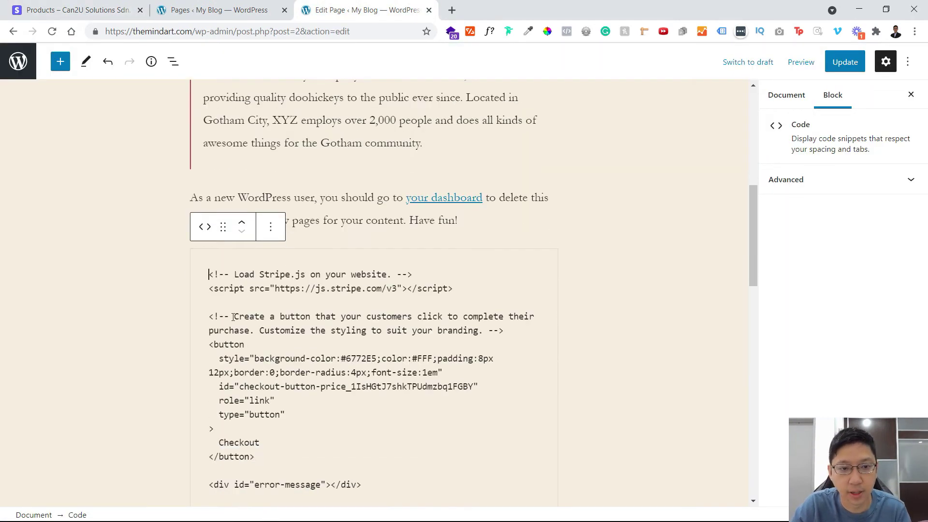
pyautogui.click(209, 233)
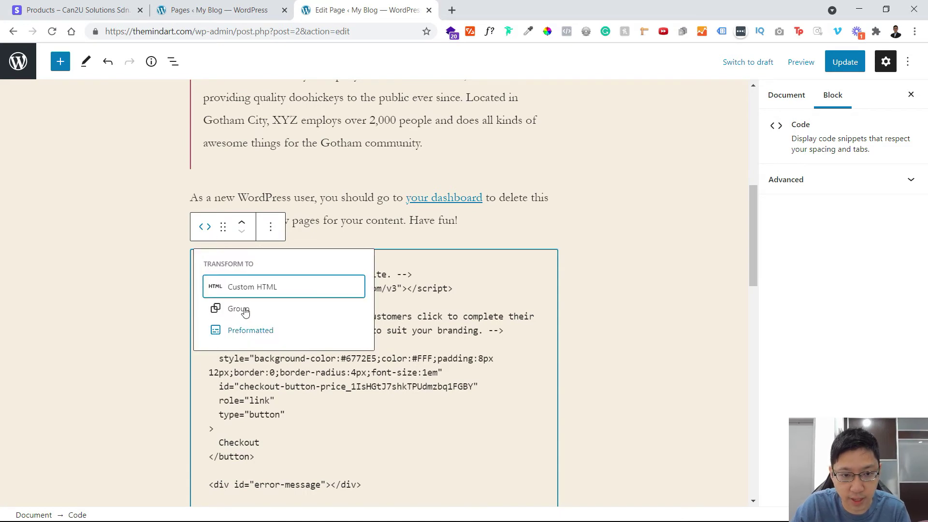
pyautogui.click(274, 293)
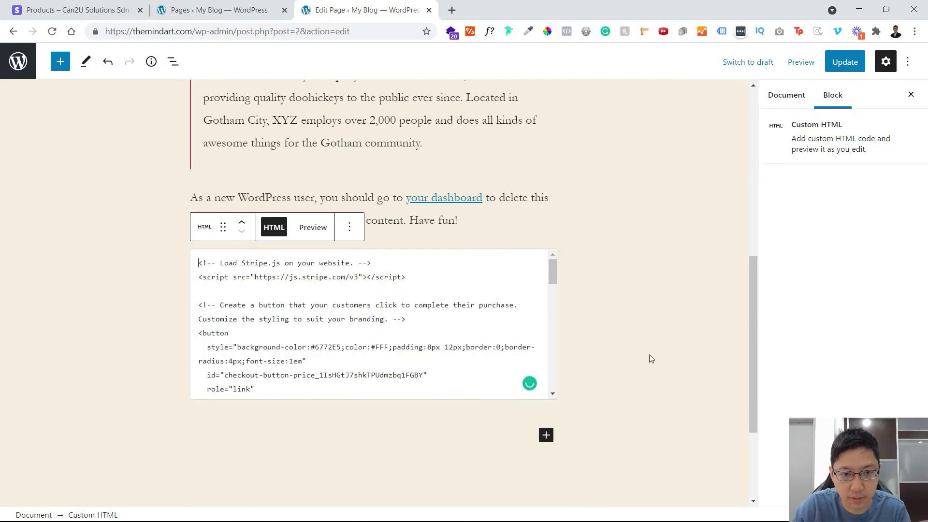
# Preview the rendered output of the Custom HTML block holding the Checkout snippet
pyautogui.scroll(3, 260, 339)
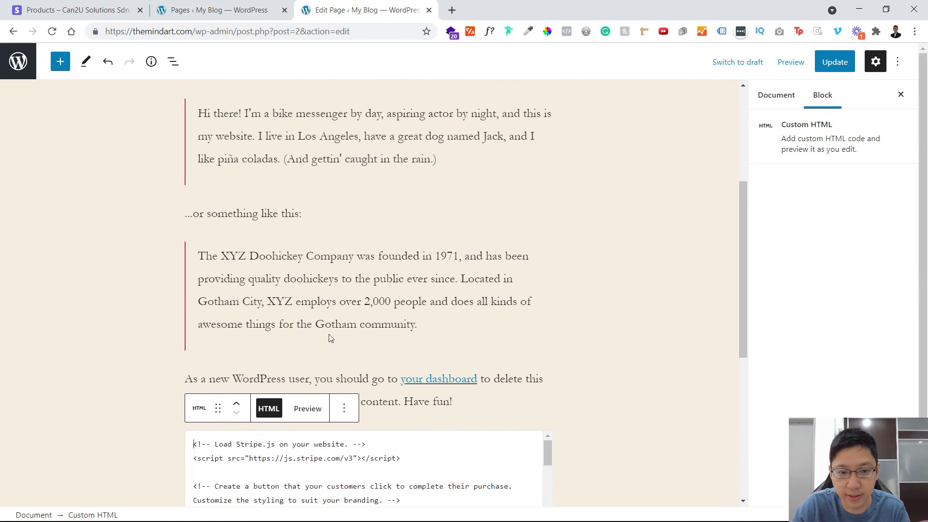
pyautogui.scroll(-4, 327, 338)
pyautogui.click(312, 167)
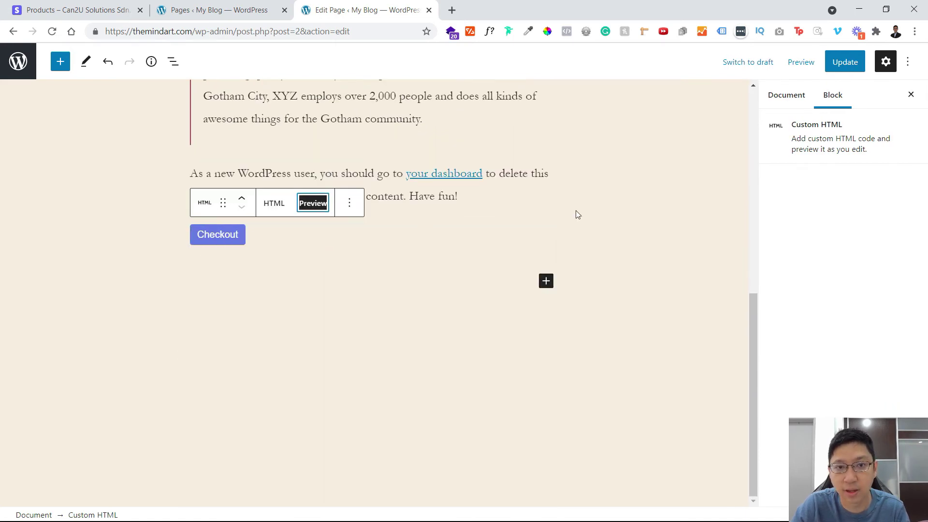
# Update Sample Page with the embedded snippet and preview it in a new tab, examining the Checkout button
pyautogui.click(844, 63)
pyautogui.click(801, 61)
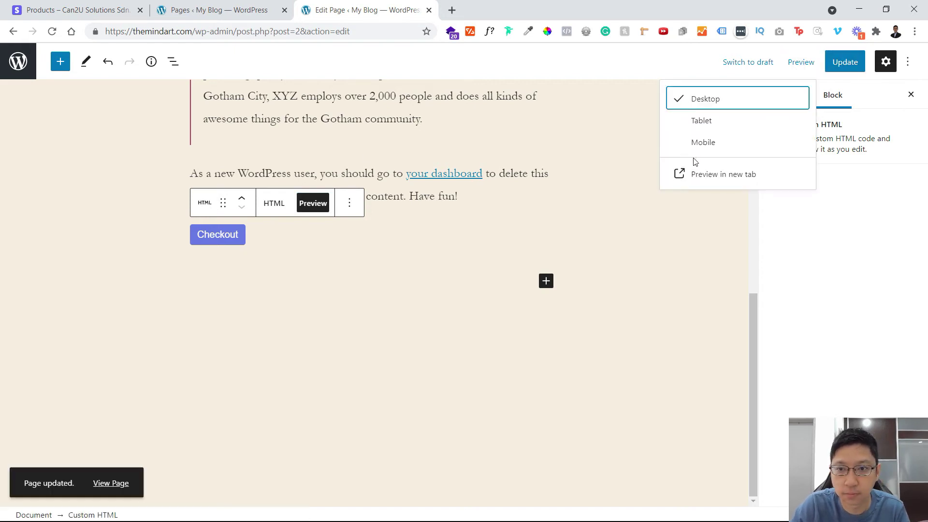
pyautogui.click(706, 173)
pyautogui.scroll(-10, 637, 210)
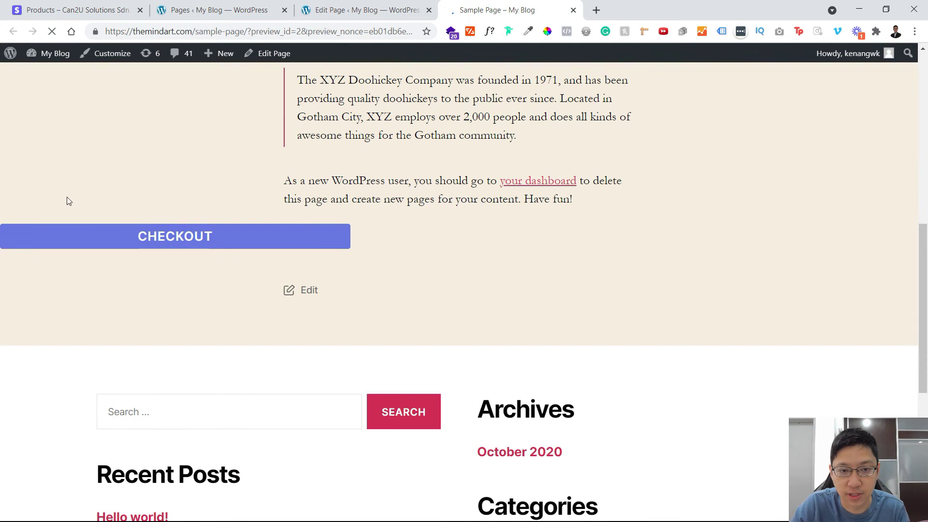
pyautogui.scroll(1, 249, 280)
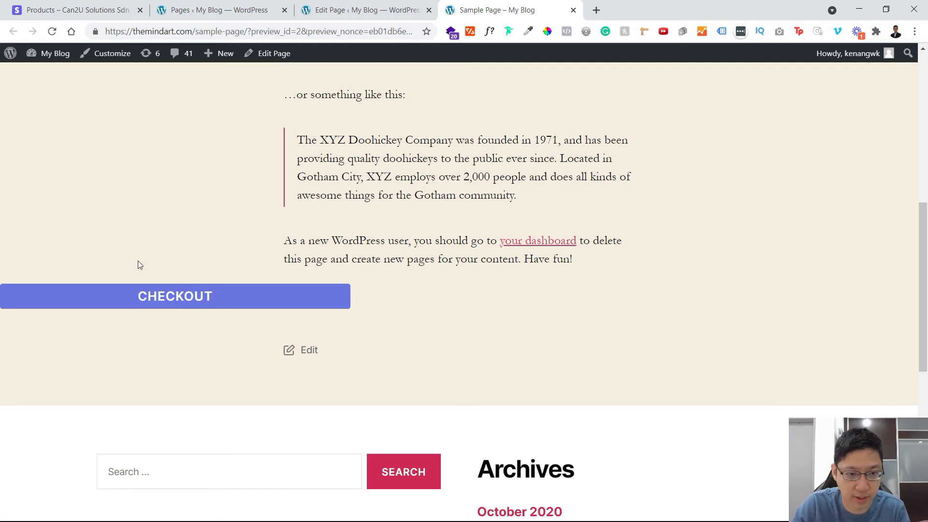
# Test the previewed page's Checkout button and compare the Stripe payment page with the snippet generator's product price
pyautogui.click(185, 303)
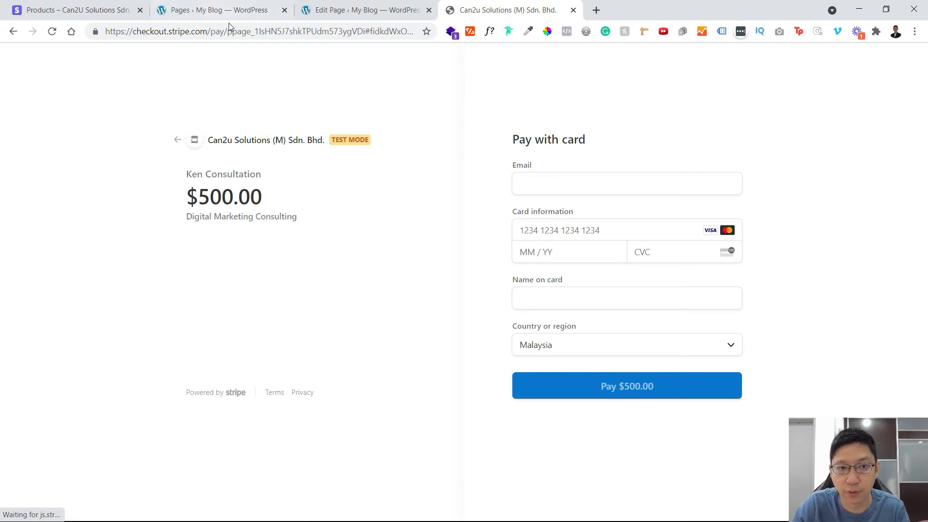
pyautogui.click(125, 6)
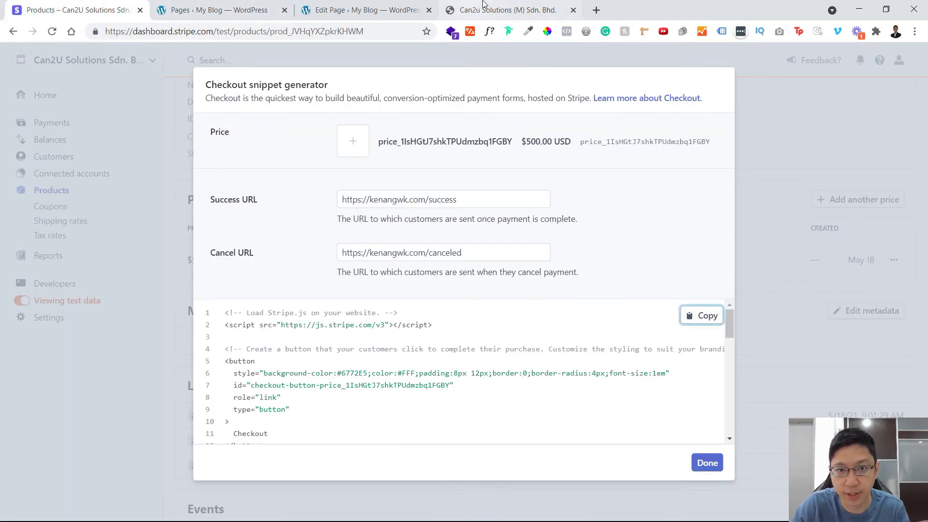
pyautogui.click(483, 5)
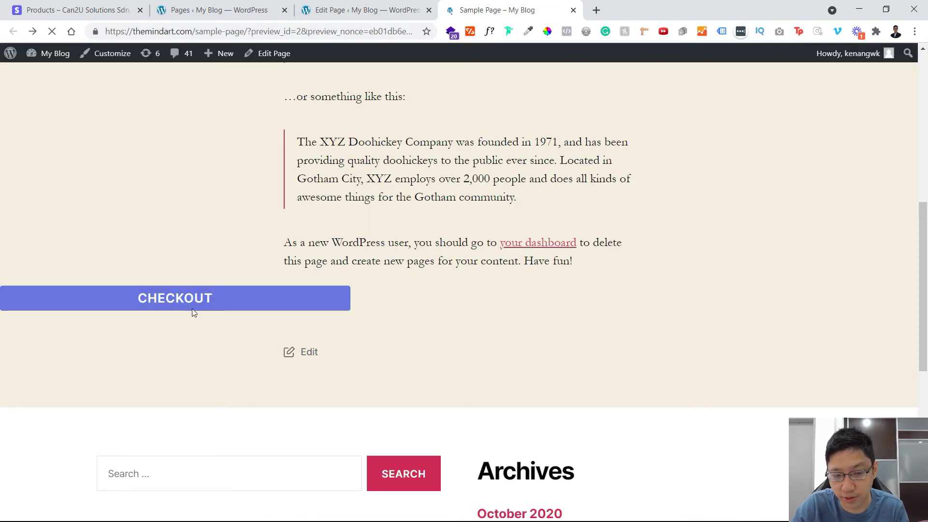
# Return to the Sample Page editor and set the Checkout button's background color to #000000 in the Custom HTML code
pyautogui.click(367, 8)
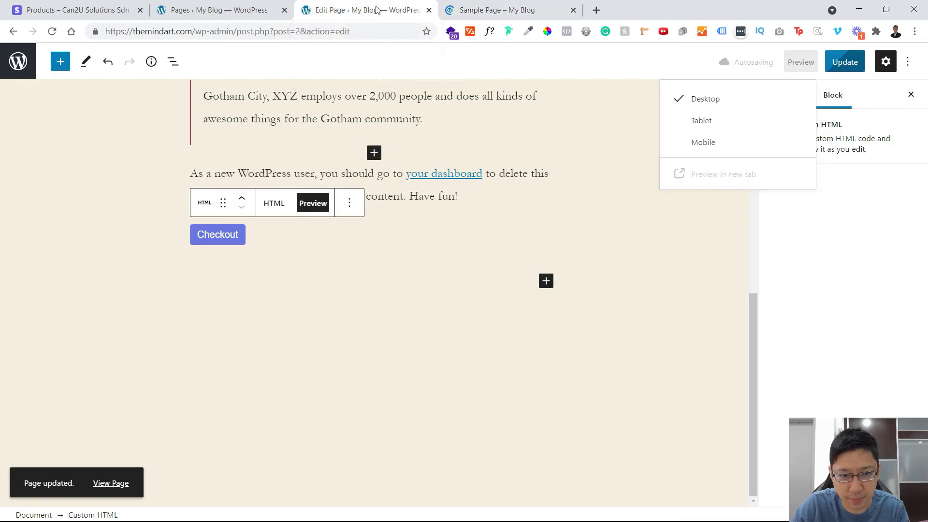
pyautogui.scroll(1, 439, 279)
pyautogui.click(273, 264)
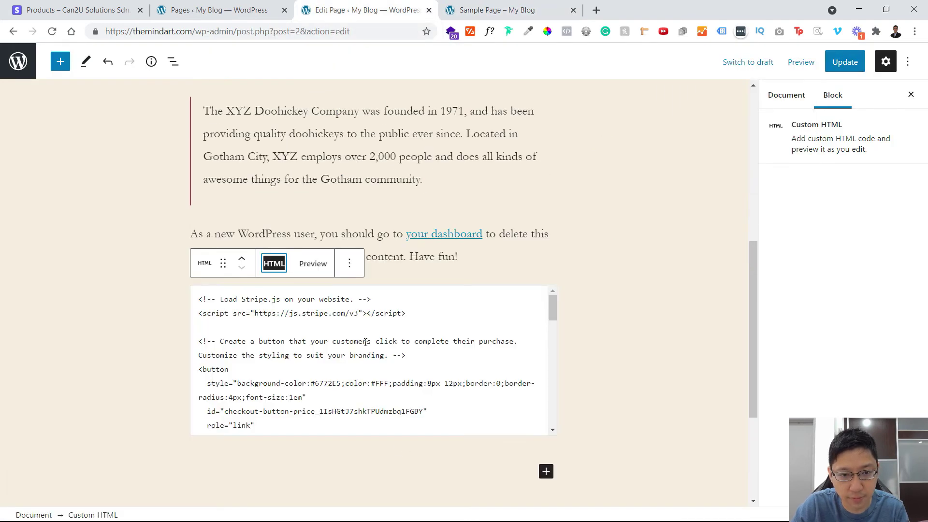
pyautogui.scroll(-1, 362, 350)
pyautogui.moveTo(203, 318); pyautogui.dragTo(255, 322)
pyautogui.click(317, 337)
pyautogui.moveTo(193, 316); pyautogui.dragTo(266, 392)
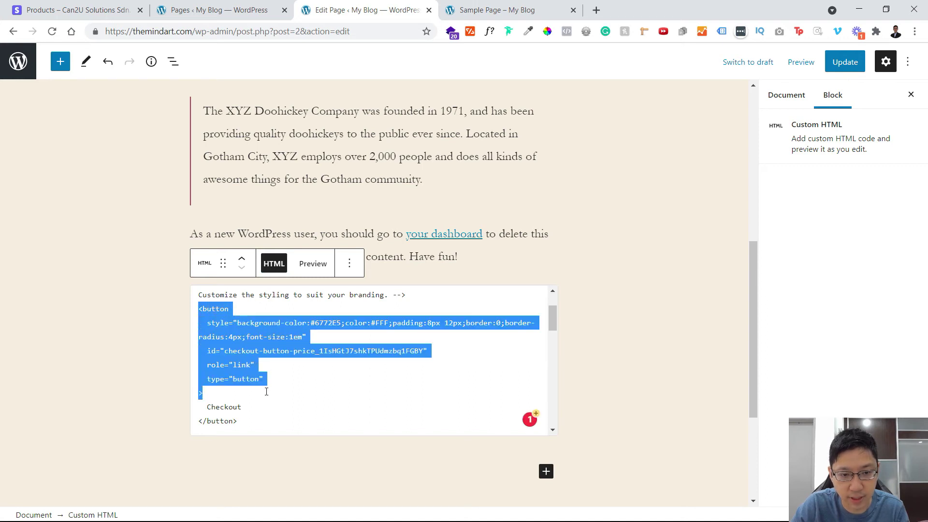
pyautogui.click(390, 314)
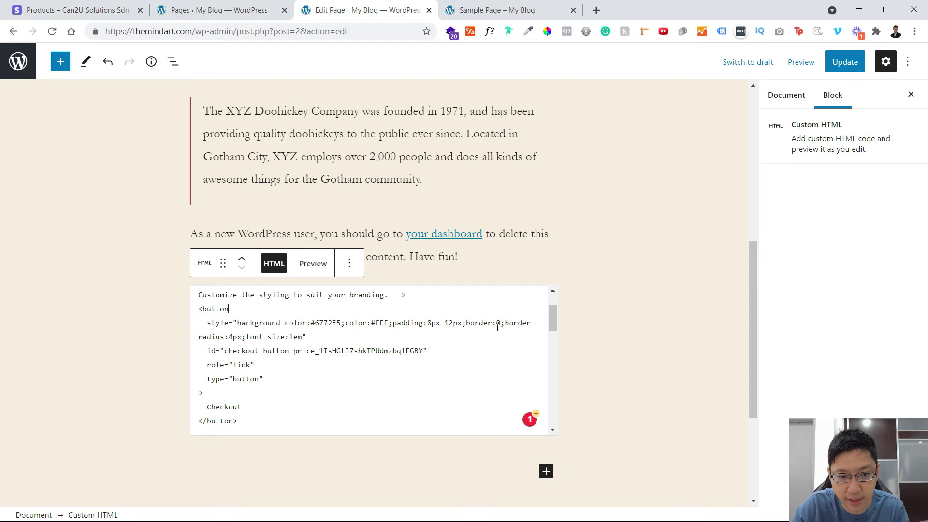
pyautogui.doubleClick(331, 322)
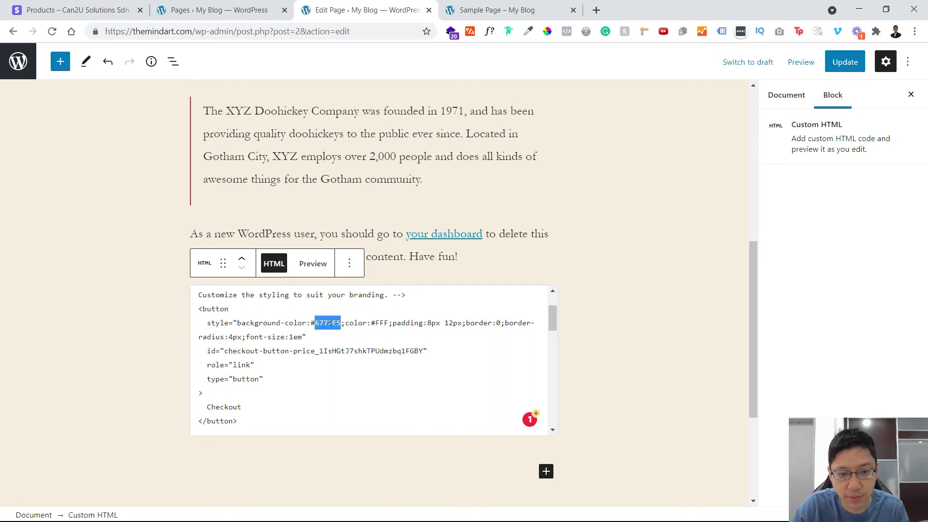
pyautogui.write('000000')
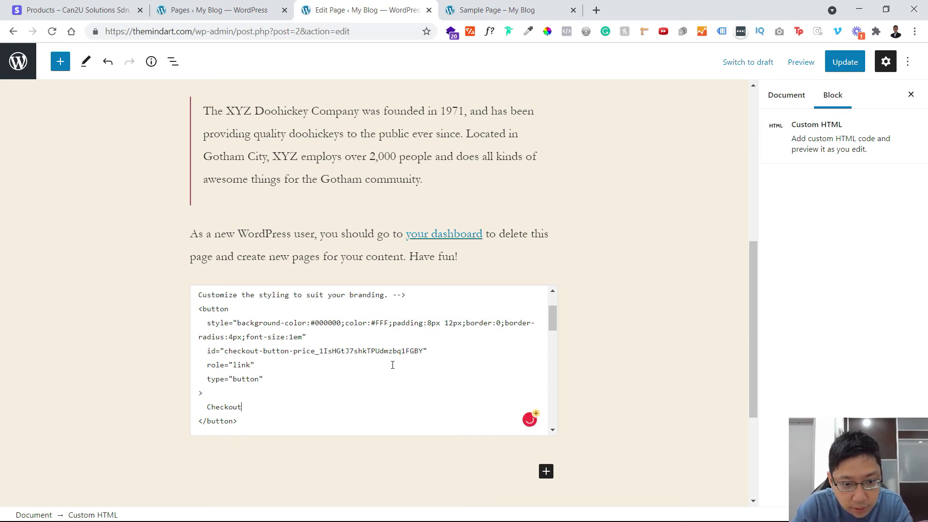
# Wrap the Checkout button element in <center> and </center> tags within the Custom HTML code
pyautogui.write('center>')
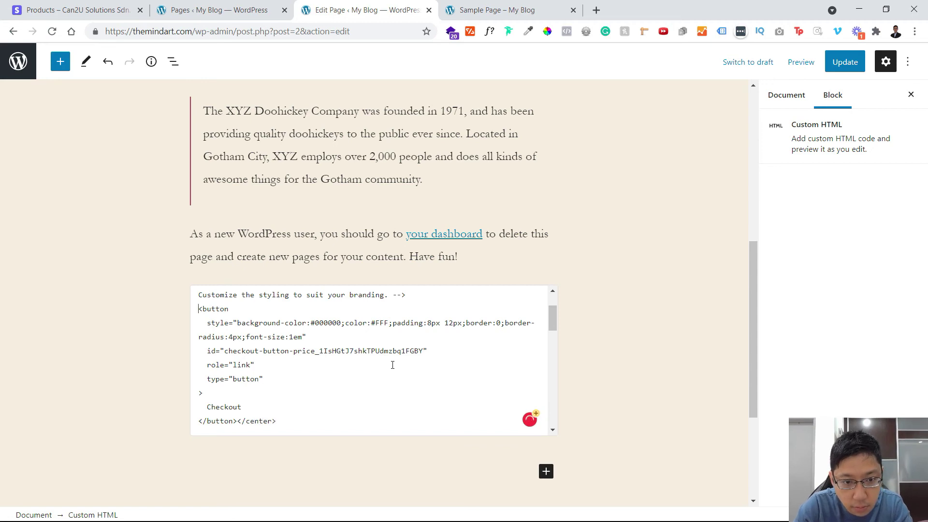
pyautogui.write('<center>')
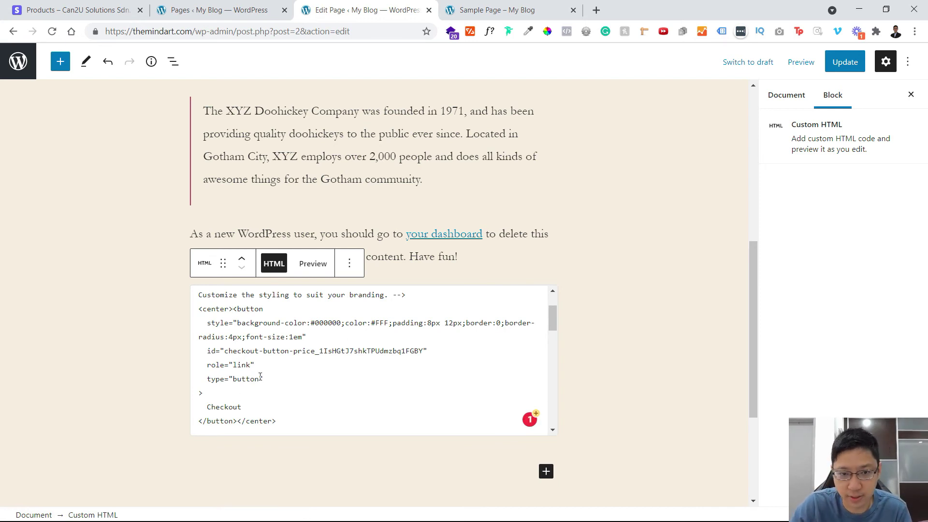
pyautogui.scroll(-2, 251, 392)
pyautogui.scroll(3, 251, 392)
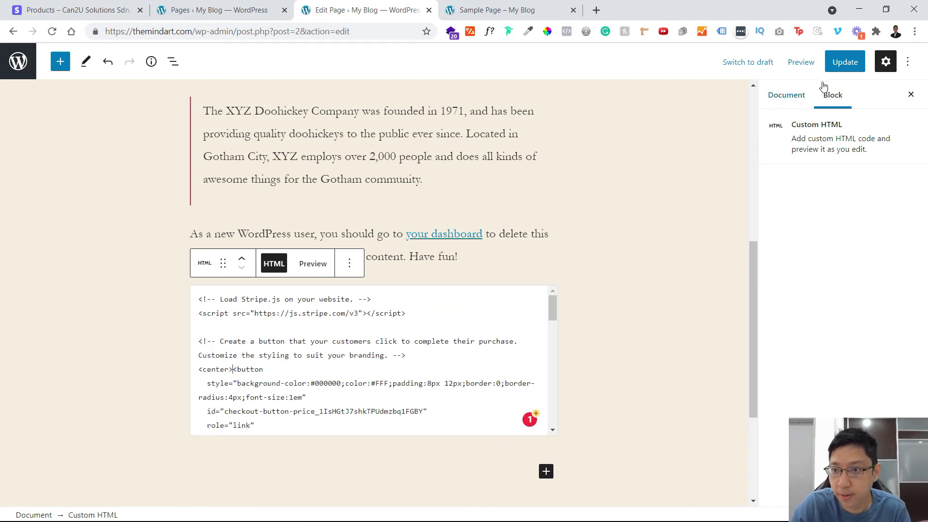
# Update Sample Page with the restyled, centered Checkout button and preview it in a new tab
pyautogui.click(835, 65)
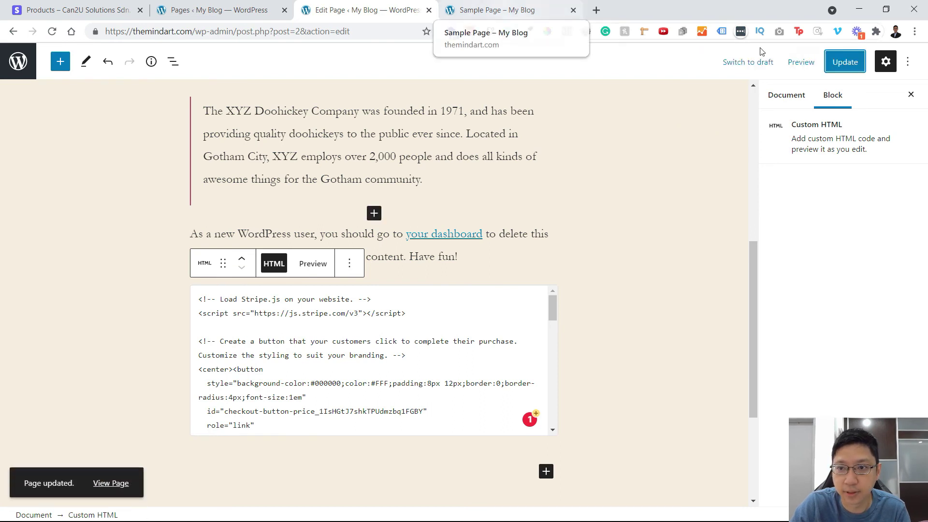
pyautogui.click(801, 62)
pyautogui.click(742, 175)
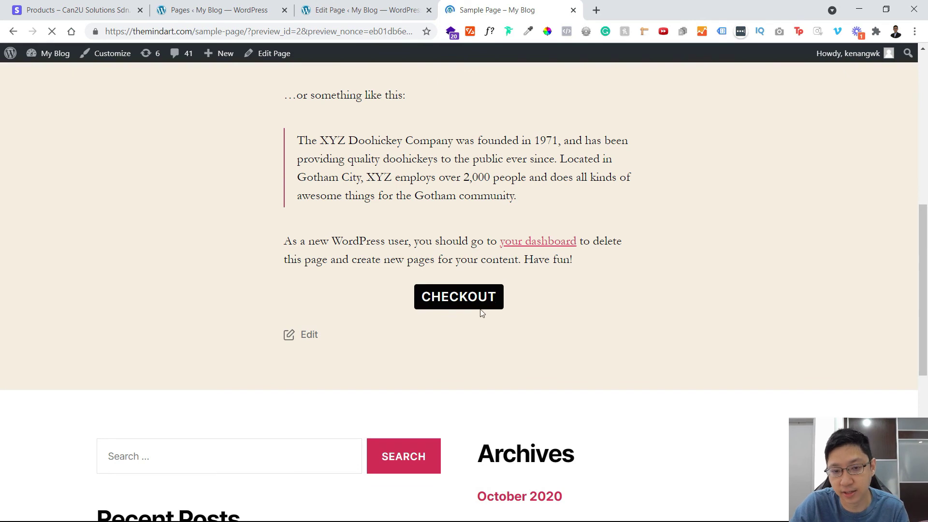
# Test the restyled Checkout button by opening its Stripe payment page, and return to the Sample Page editor
pyautogui.click(469, 302)
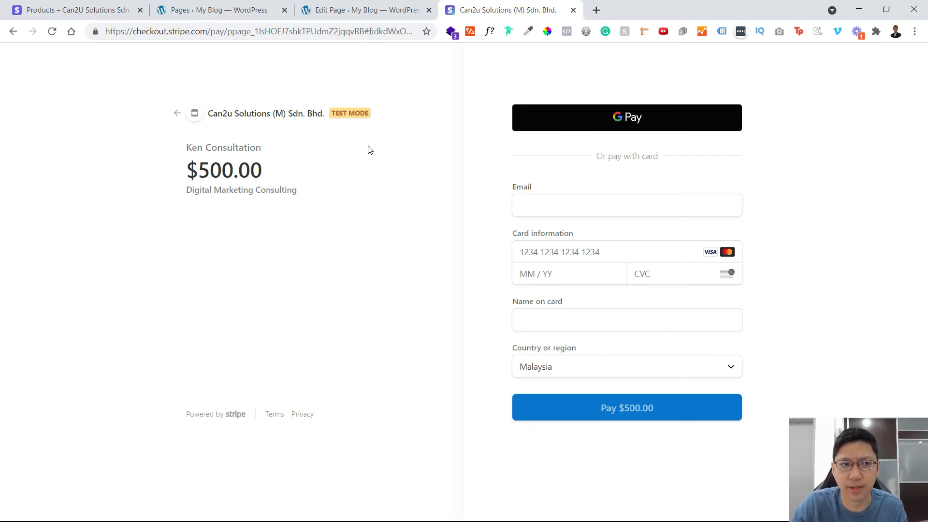
pyautogui.click(363, 12)
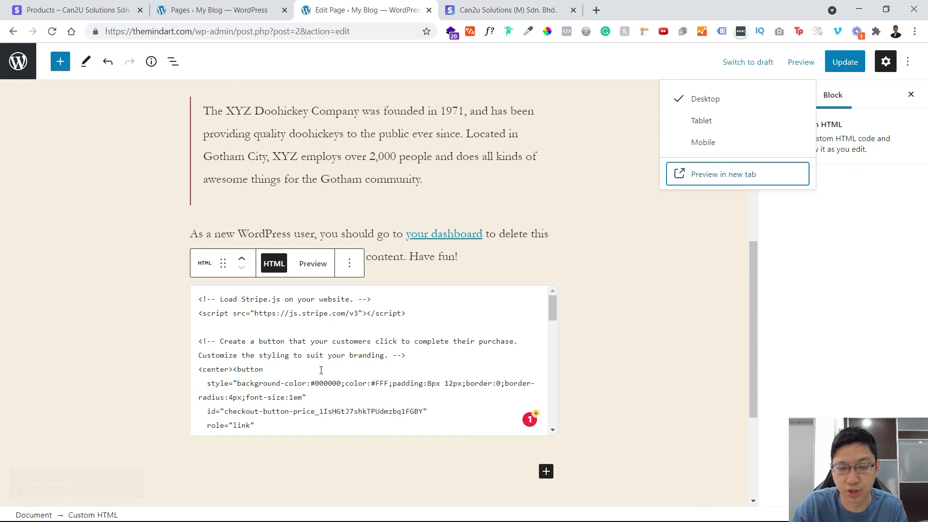